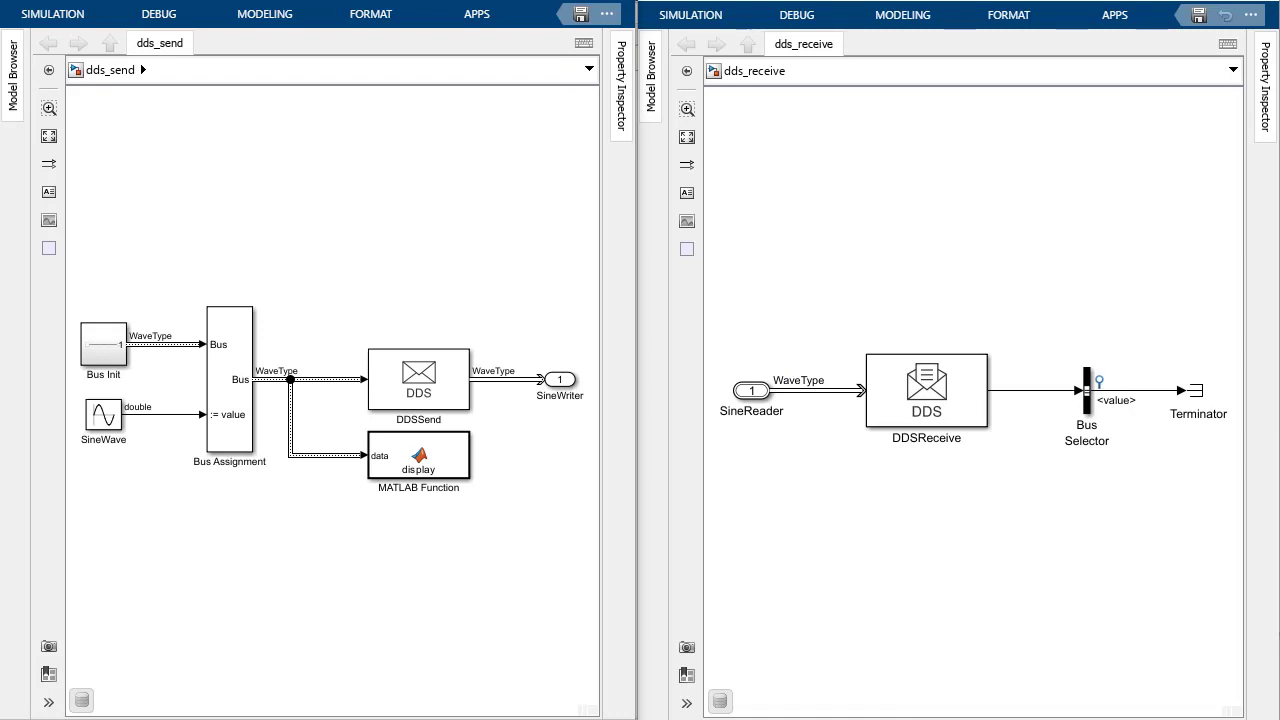
# Inspect the SineWriter output port in dds_send and the SineReader input port in dds_receive.
pyautogui.click(407, 585)
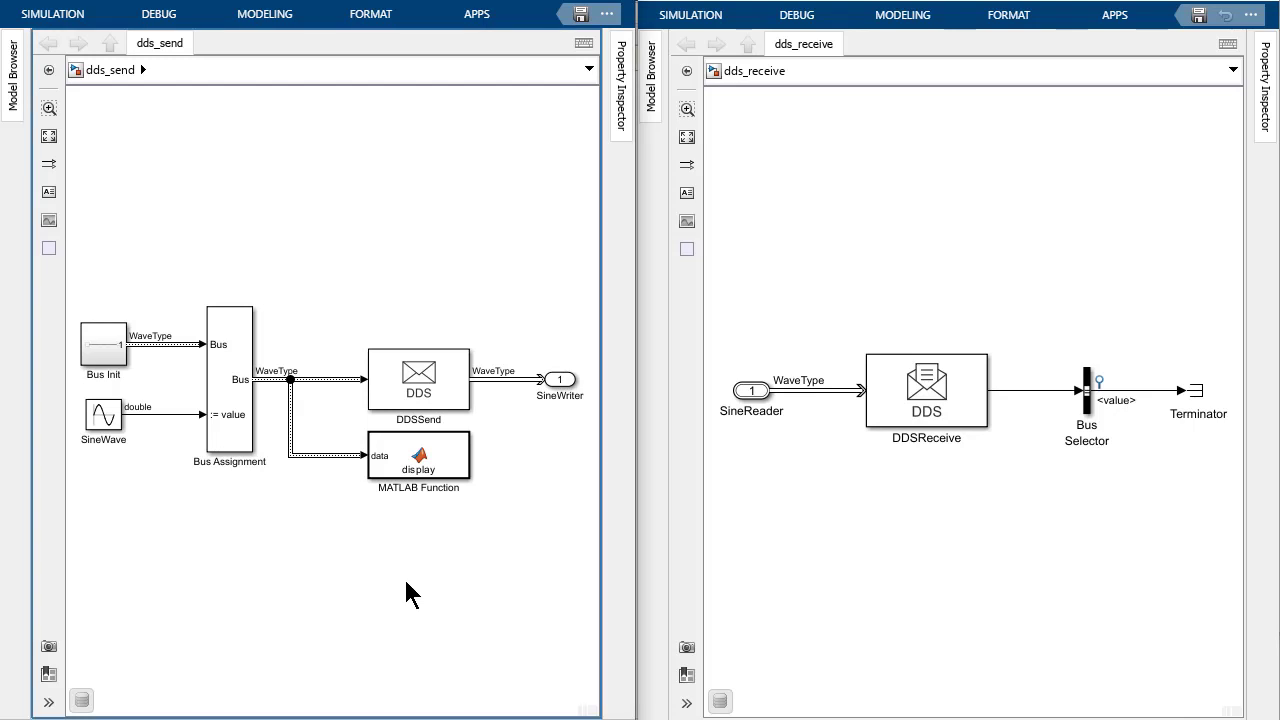
pyautogui.click(560, 383)
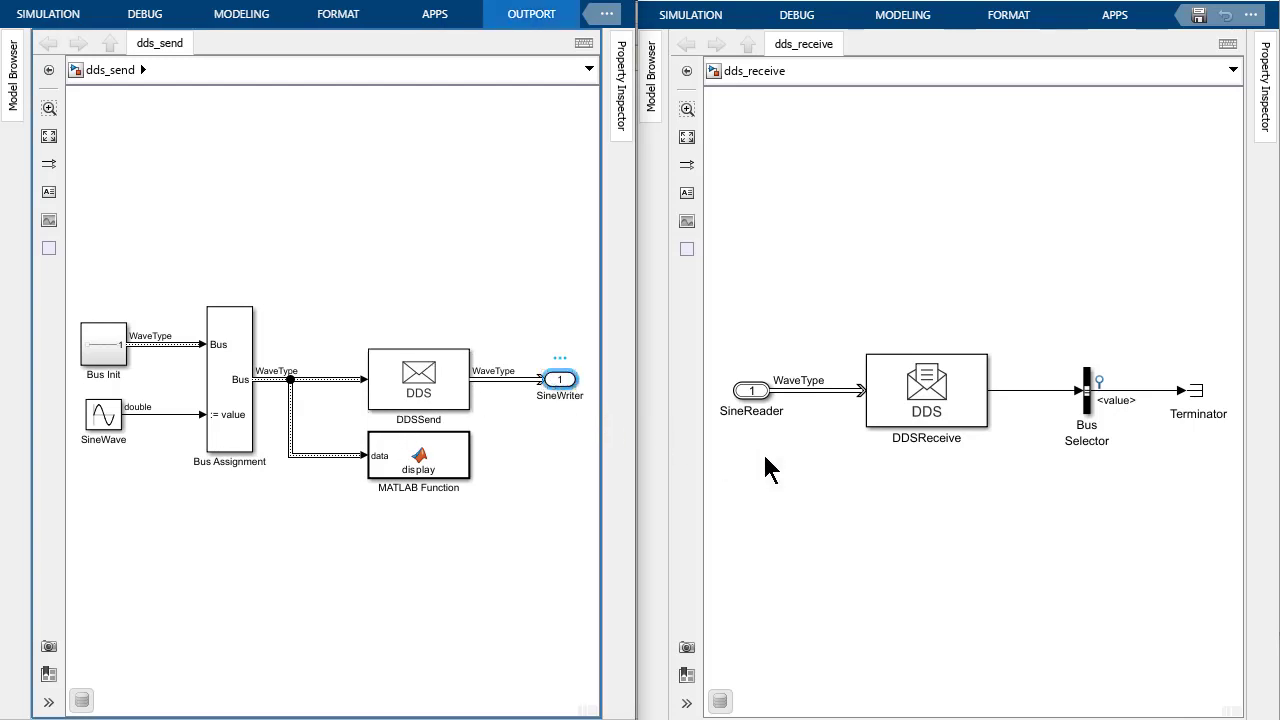
pyautogui.click(752, 394)
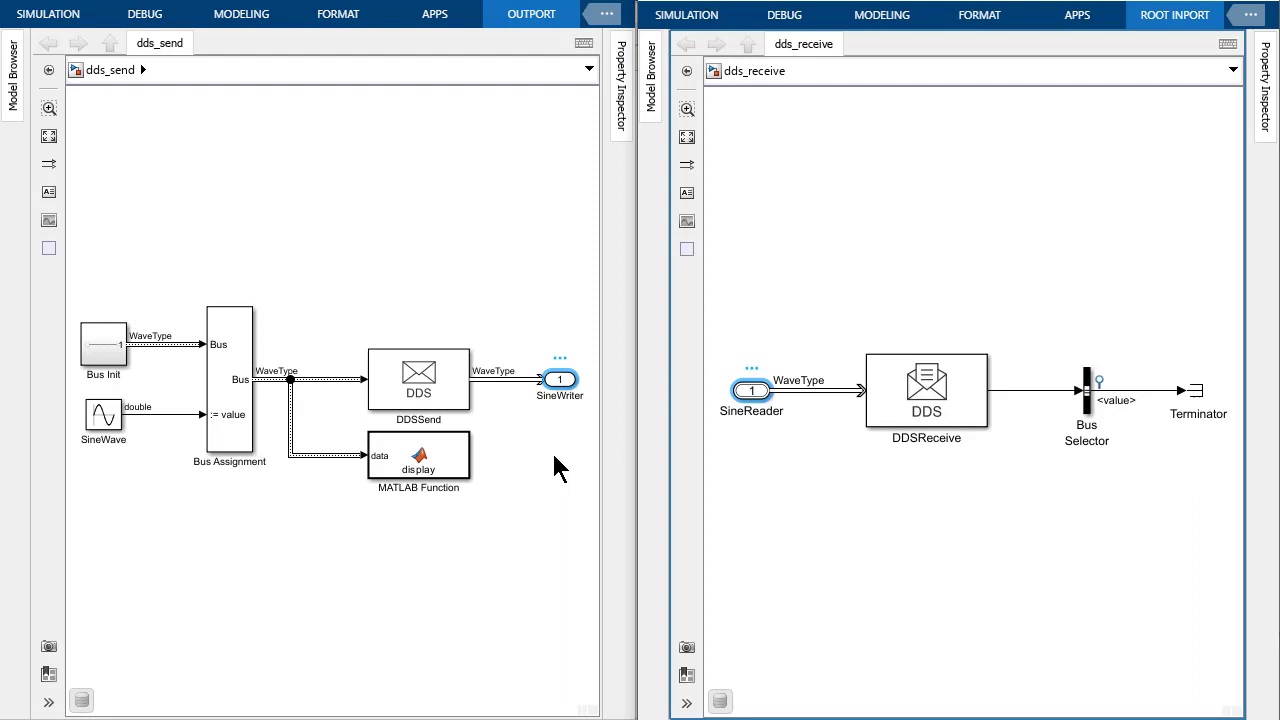
pyautogui.click(472, 524)
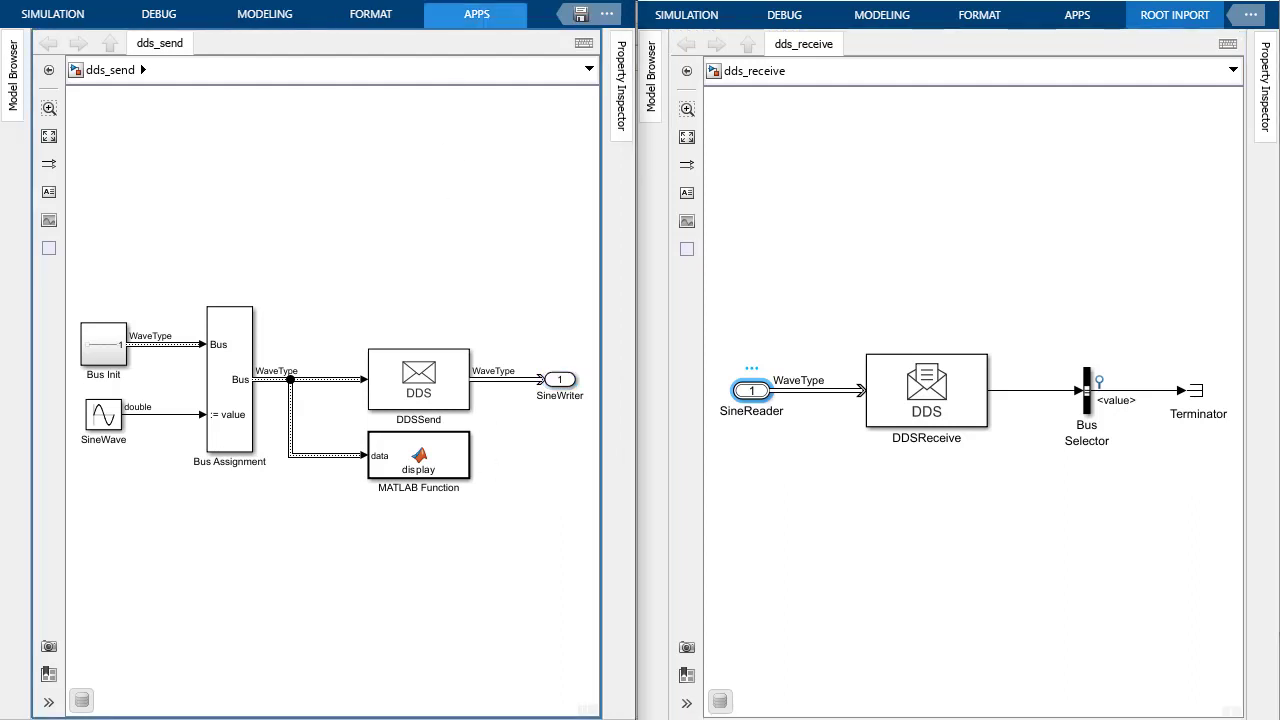
# Launch the DDS Application app for dds_send by searching the Apps gallery for 'dds'.
pyautogui.click(520, 20)
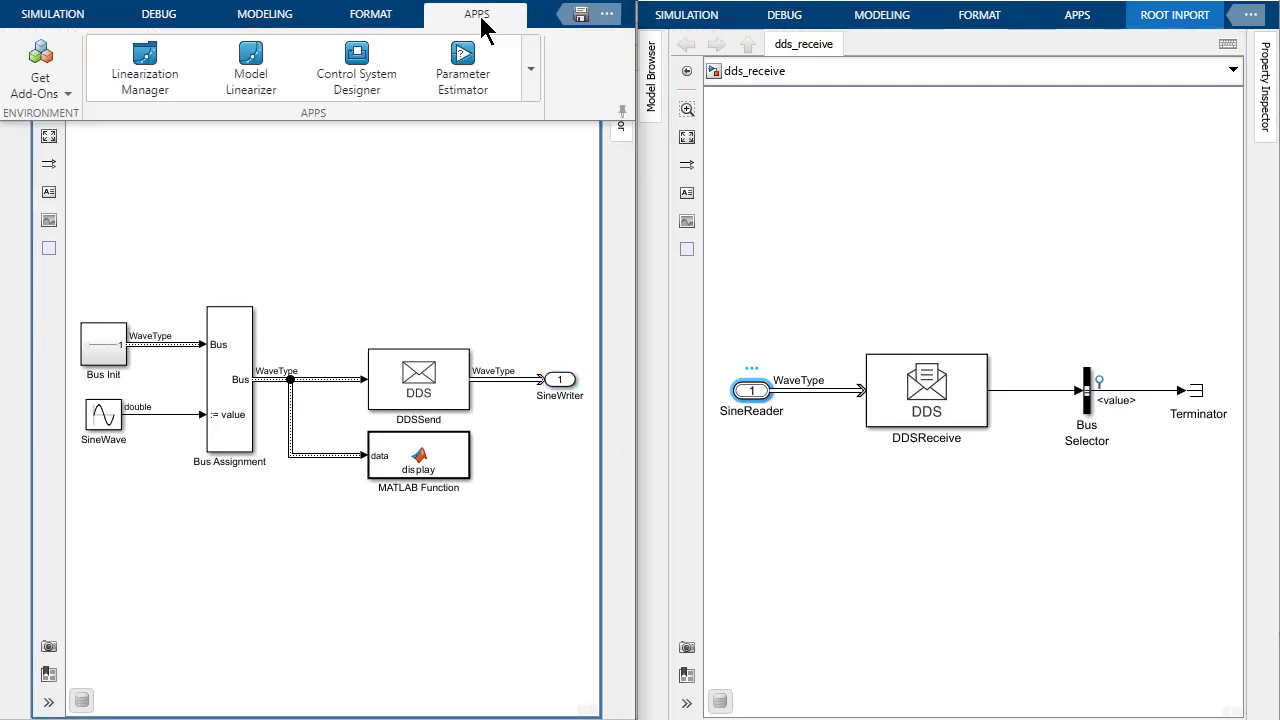
pyautogui.click(529, 78)
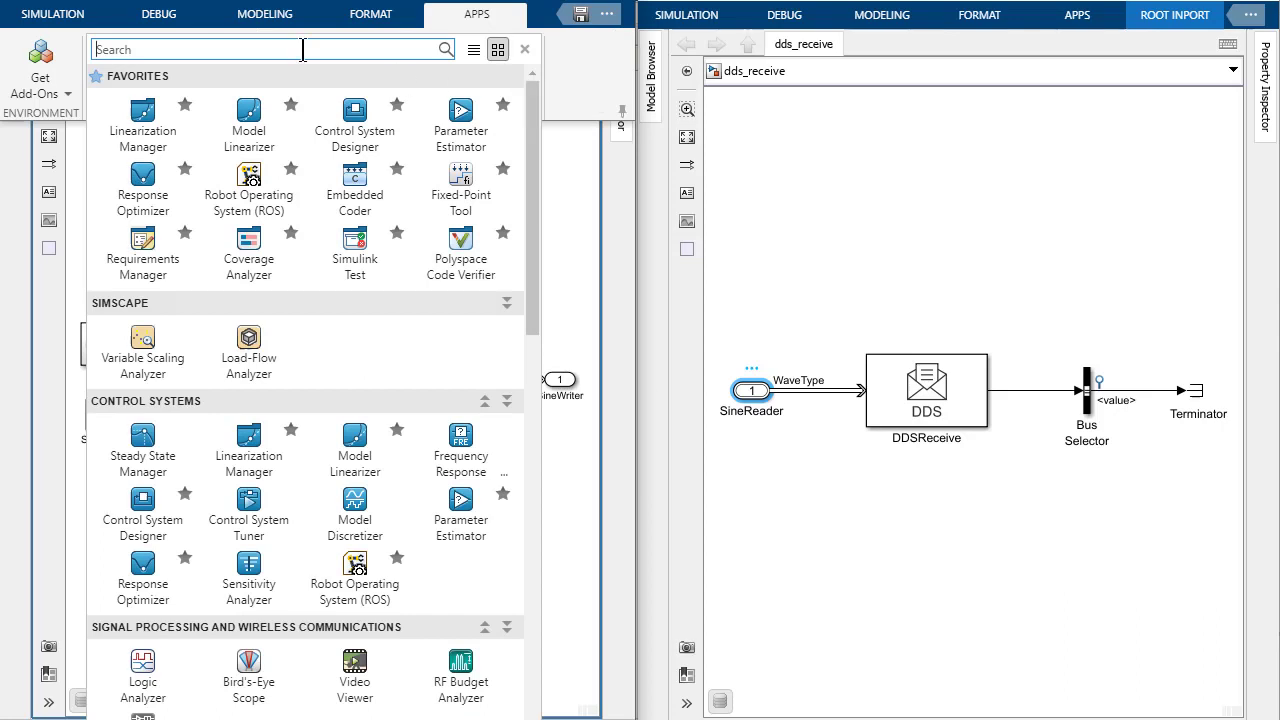
pyautogui.write('dds')
pyautogui.click(150, 145)
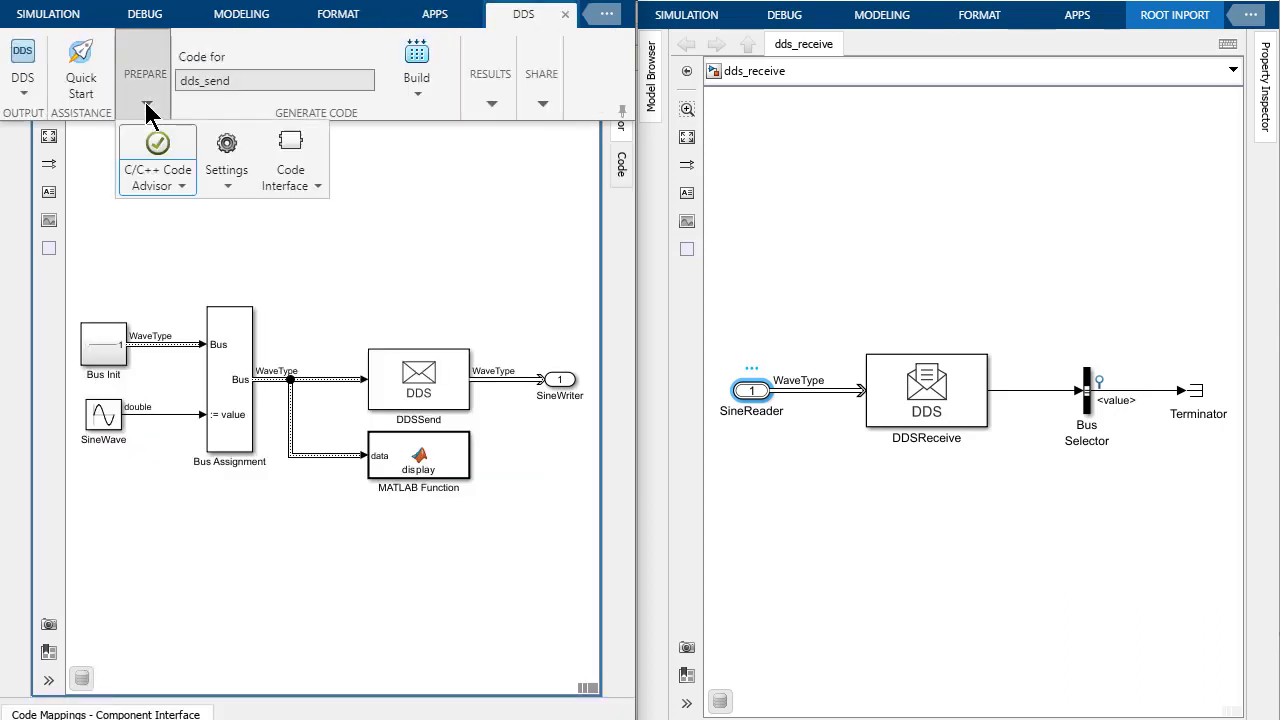
pyautogui.click(312, 192)
pyautogui.click(335, 328)
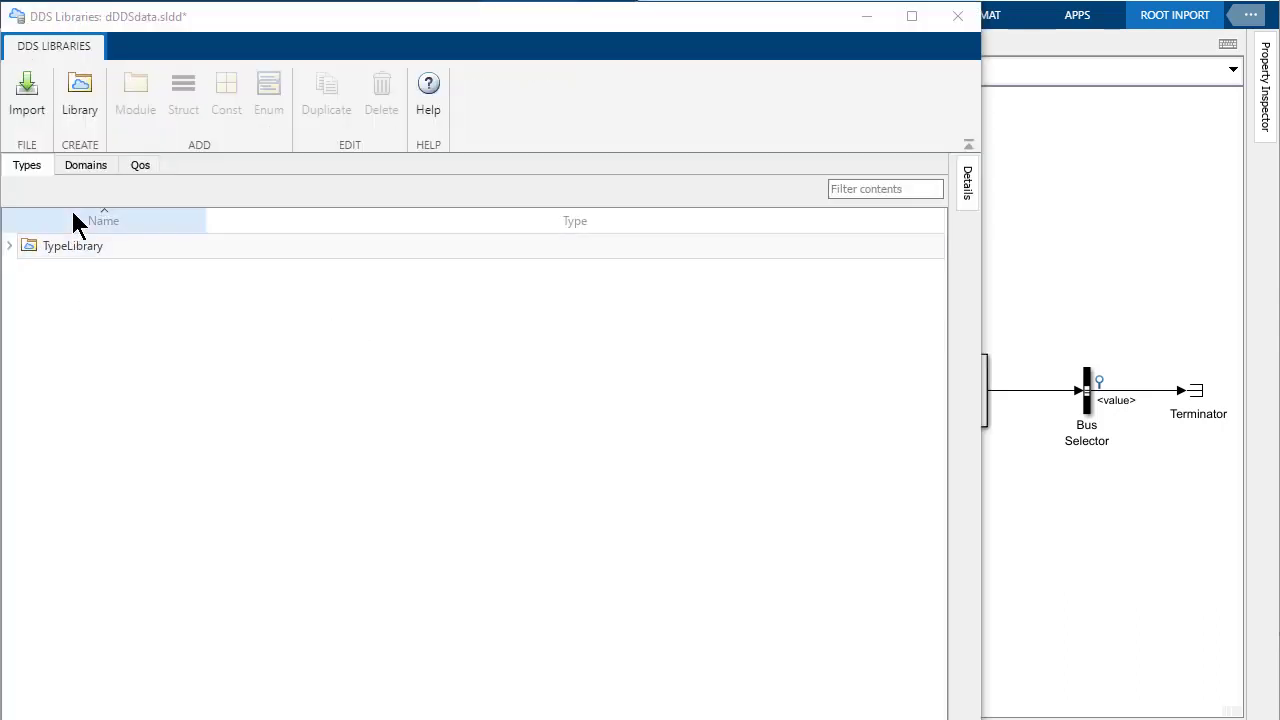
pyautogui.click(78, 163)
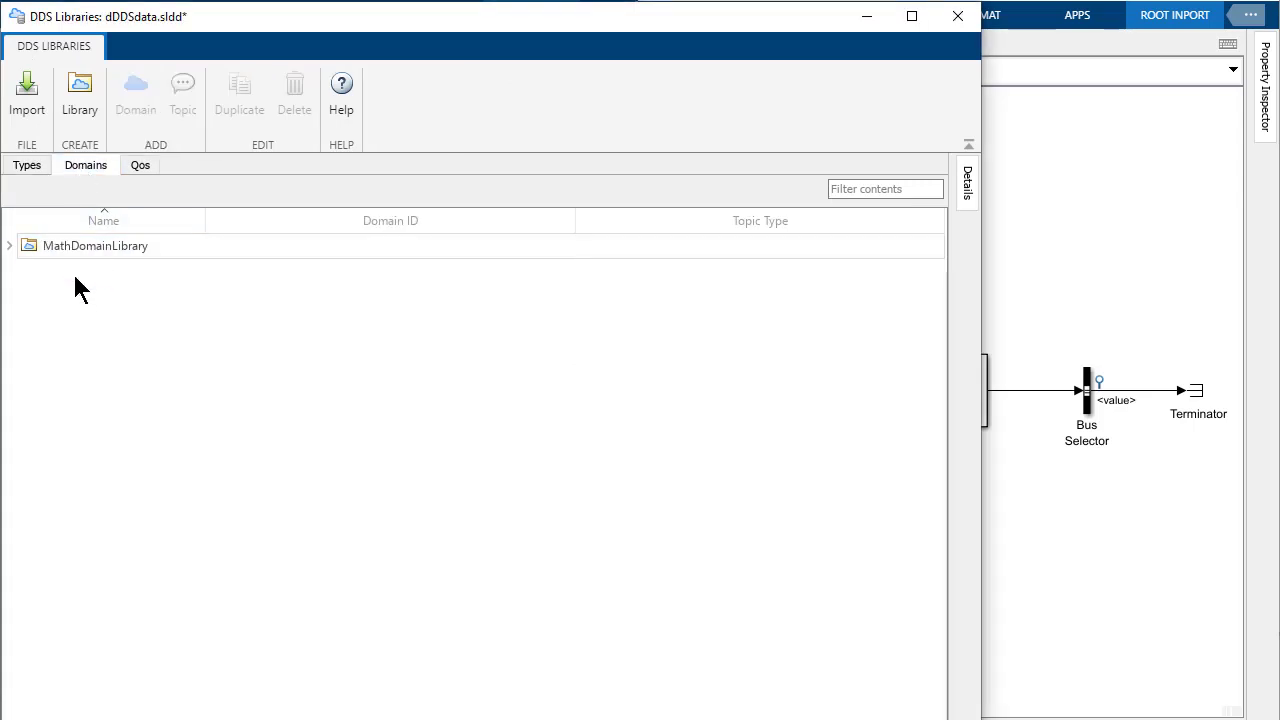
pyautogui.click(9, 247)
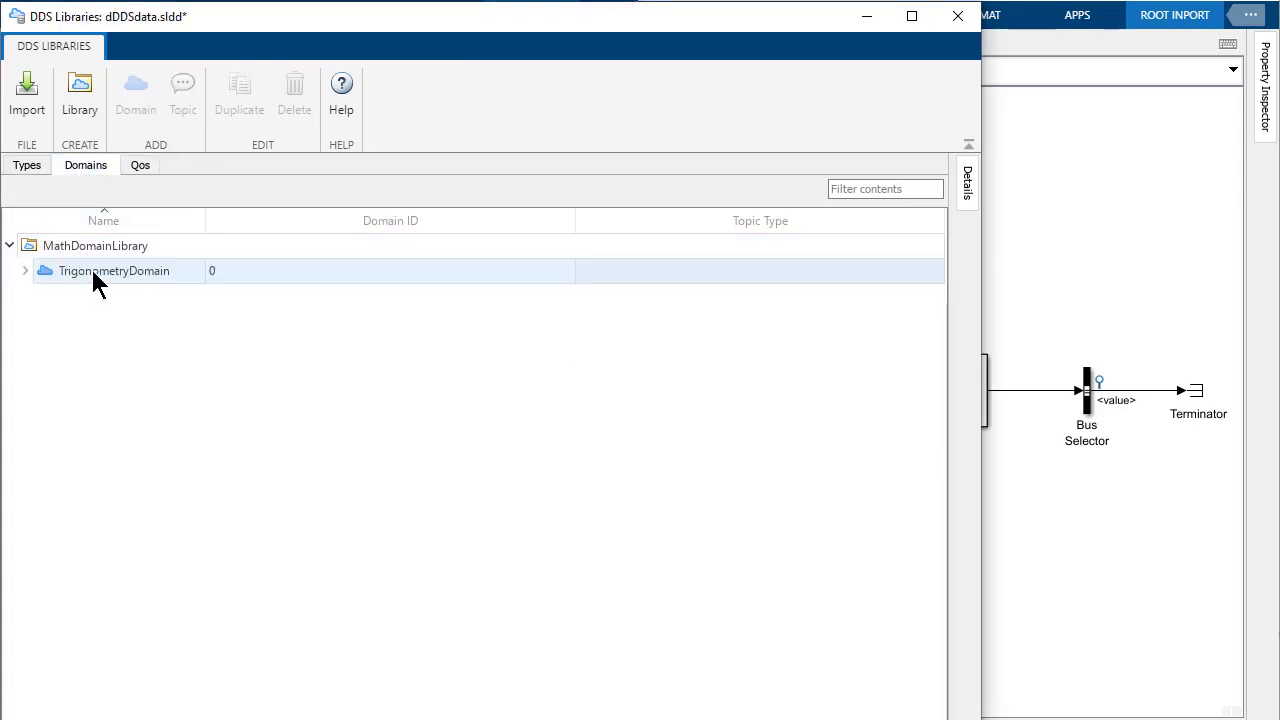
pyautogui.click(97, 283)
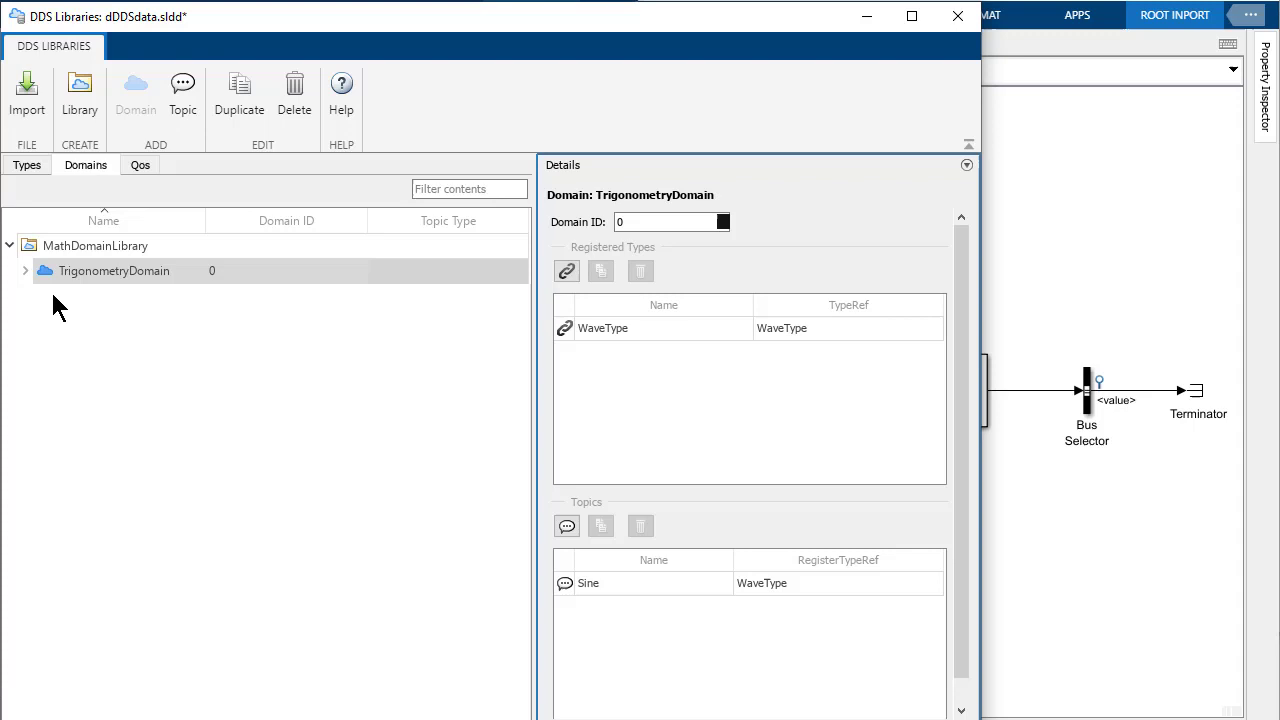
pyautogui.click(25, 271)
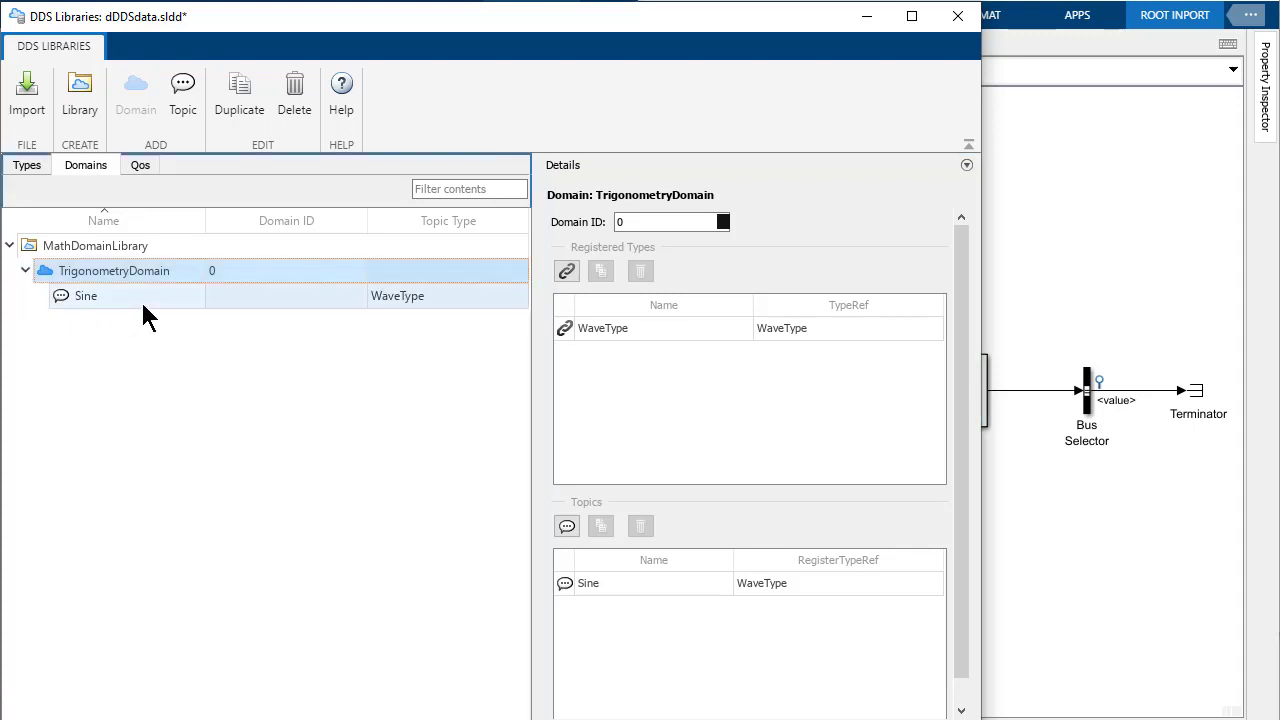
pyautogui.click(142, 304)
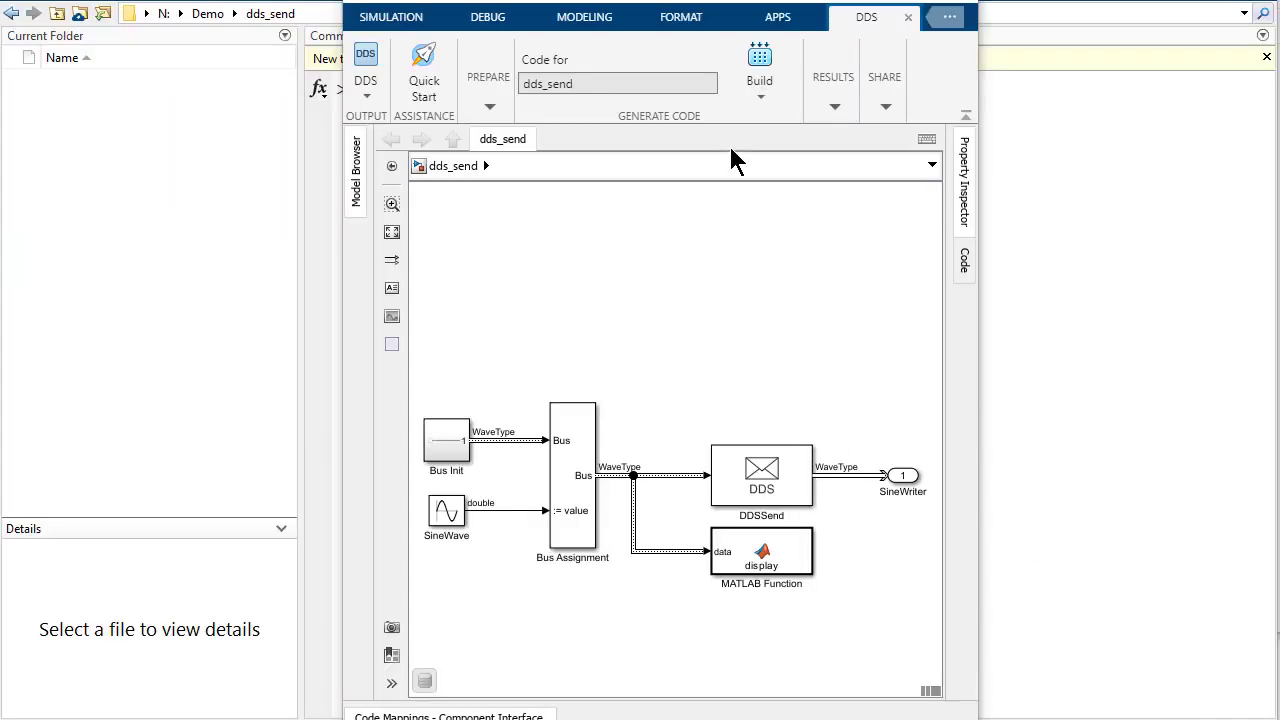
# Bring the dds_receive model editor forward beside the MATLAB desktop.
pyautogui.click(760, 62)
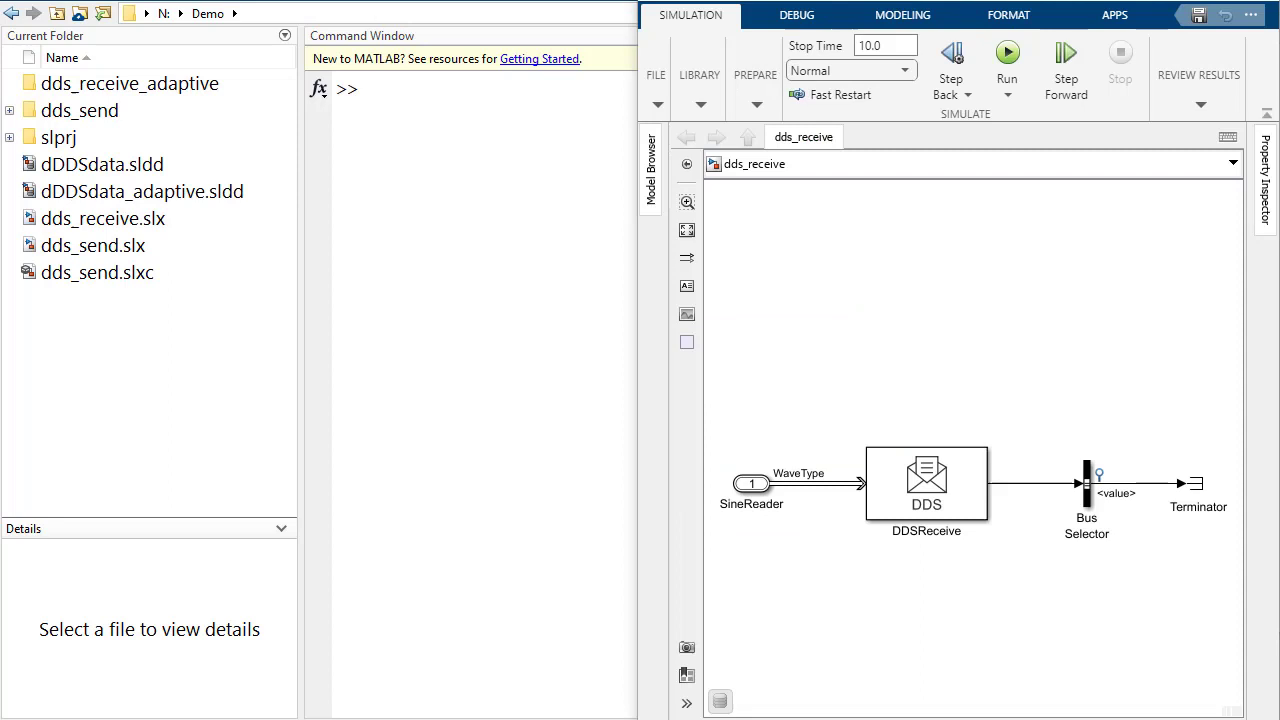
pyautogui.click(838, 277)
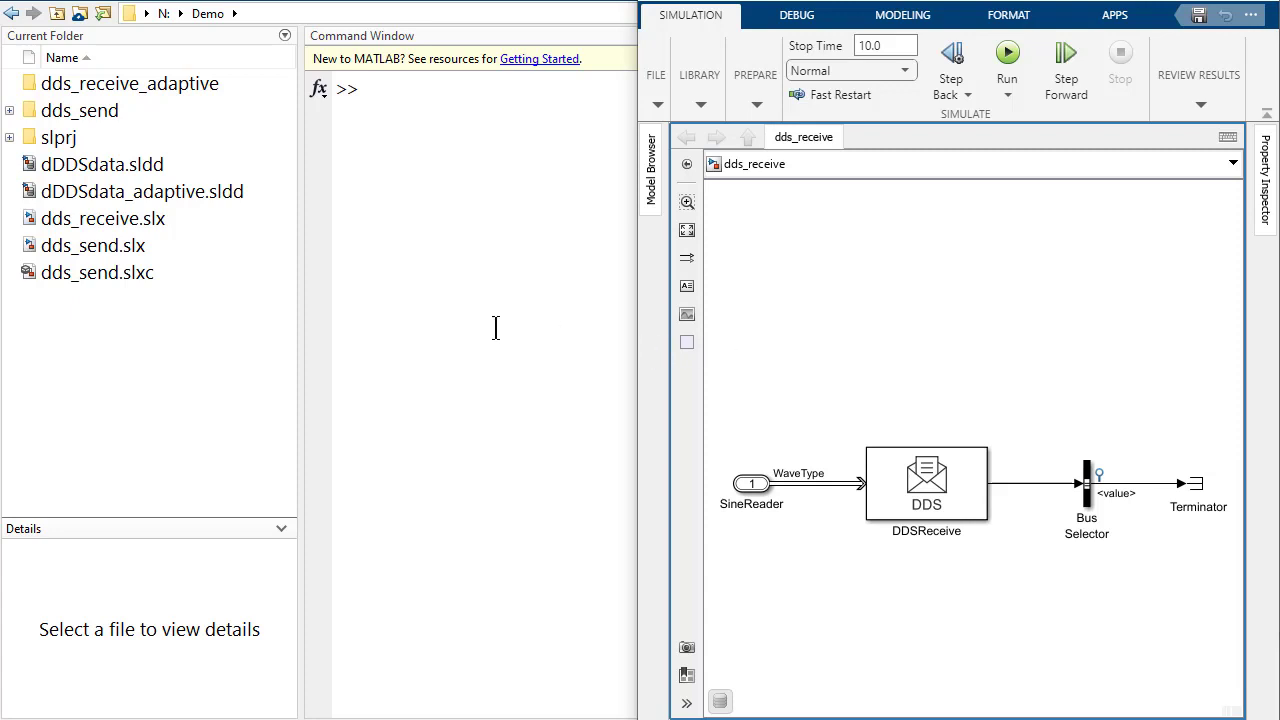
# Migrate dds_receive to dds_receive_adaptive with linux.utils.migrateDds2Adaptive and load its AUTOSAR properties.
pyautogui.click(477, 302)
pyautogui.write('linux.utils.migrateDds2Adaptive("dds_receive")')
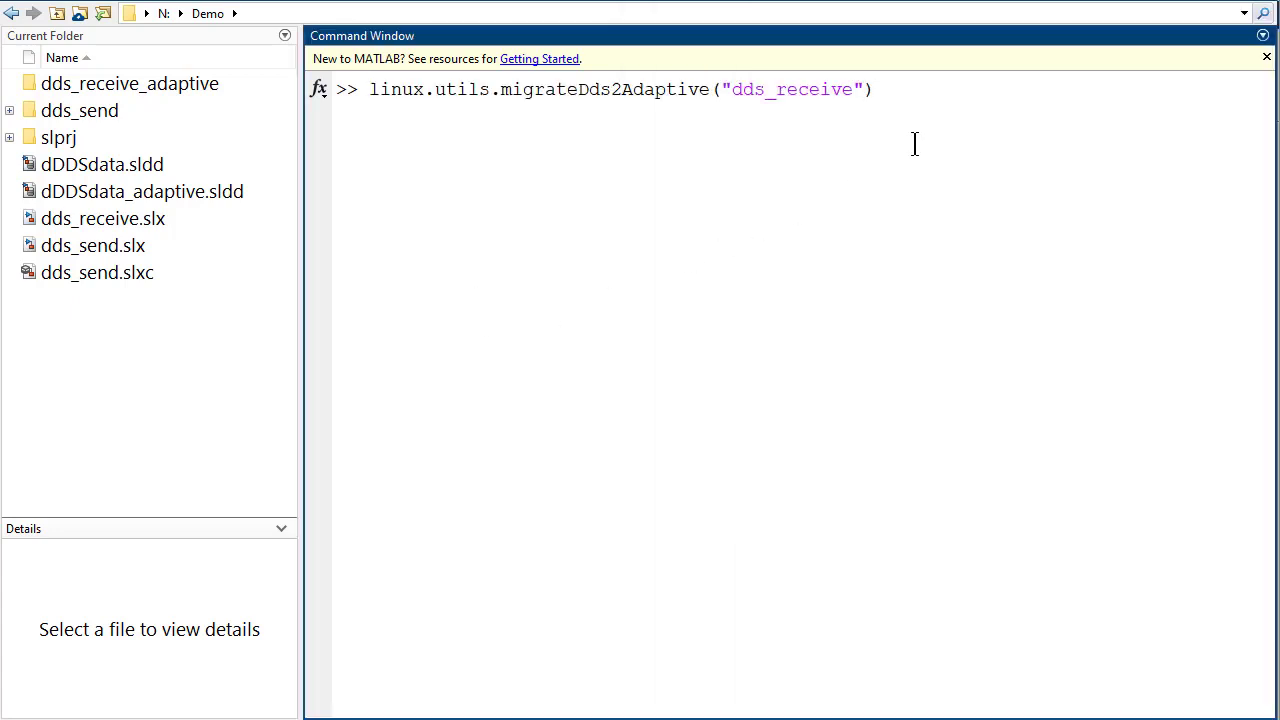
pyautogui.press('Return')
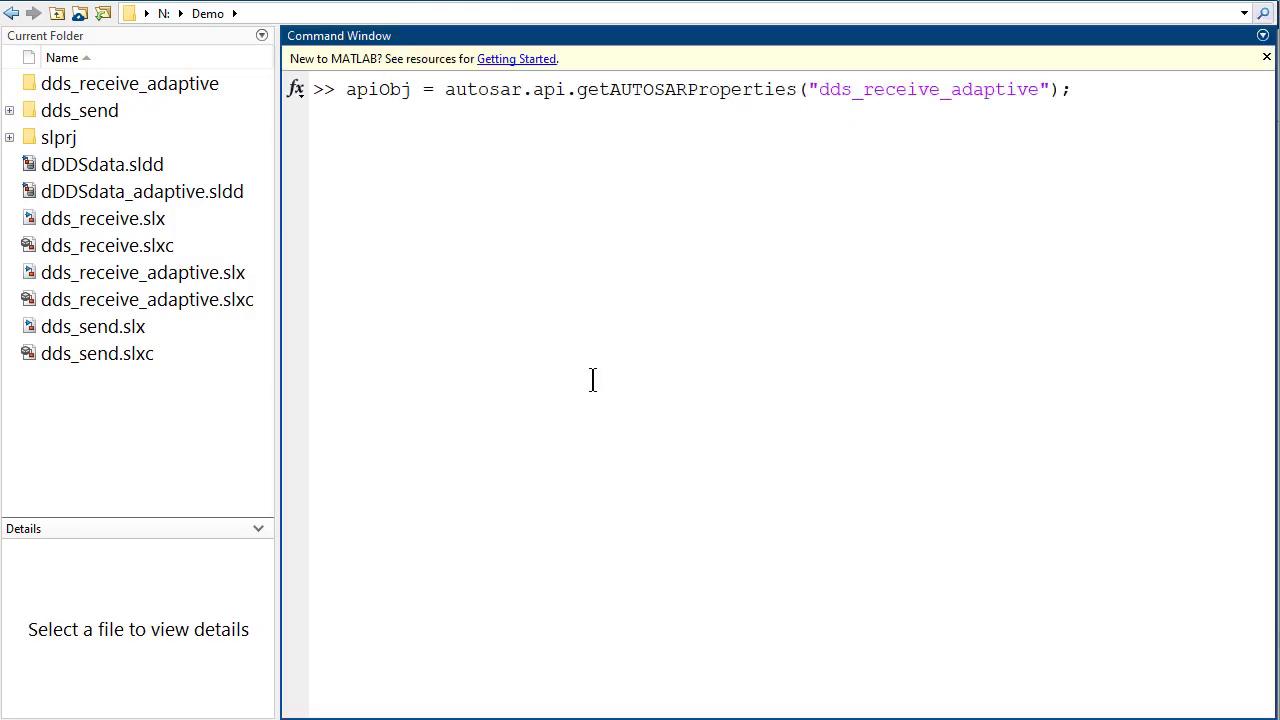
pyautogui.press('Return')
# Query the Deployment_Sine TopicName (Sine) and the DdsSI_RP2 DomainId (0) with apiObj.get.
pyautogui.write('apiObj.')
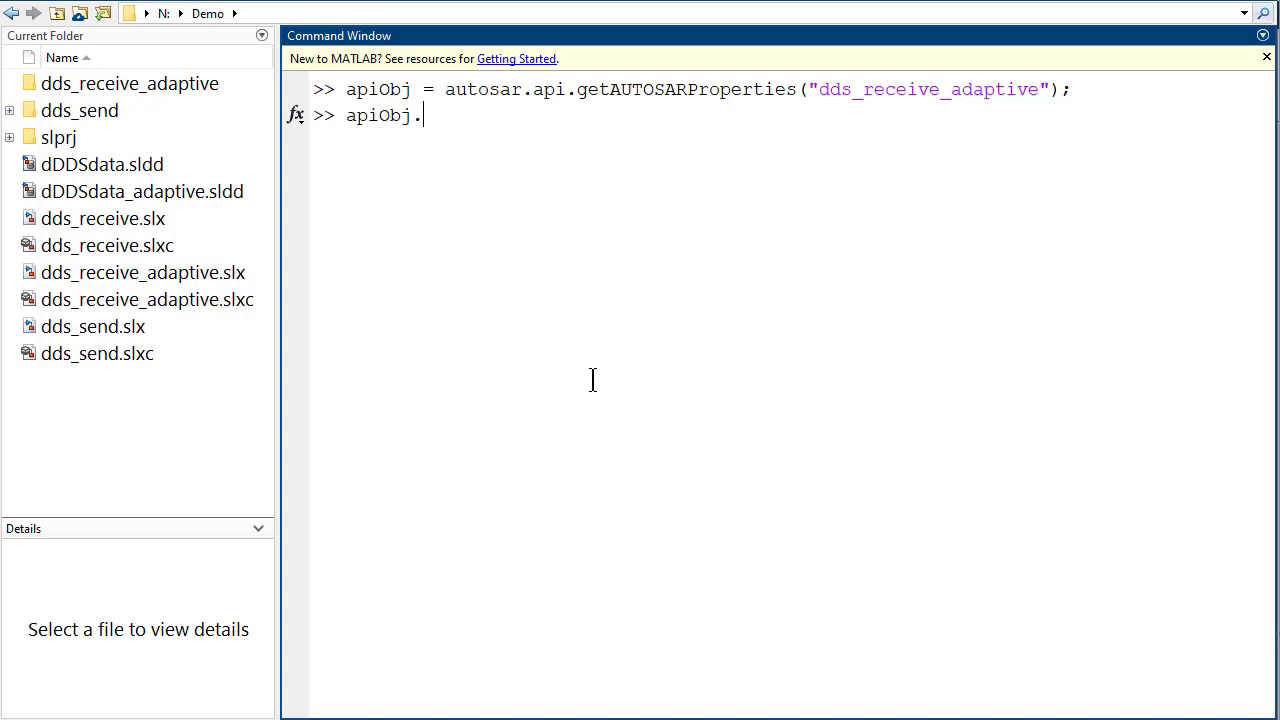
pyautogui.write('get("/dds_receive_adaptive_Deployments/DdsDeployment_RP2/Deployment_Sine",...')
pyautogui.press('Return')
pyautogui.write('"TopicName")')
pyautogui.press('Return')
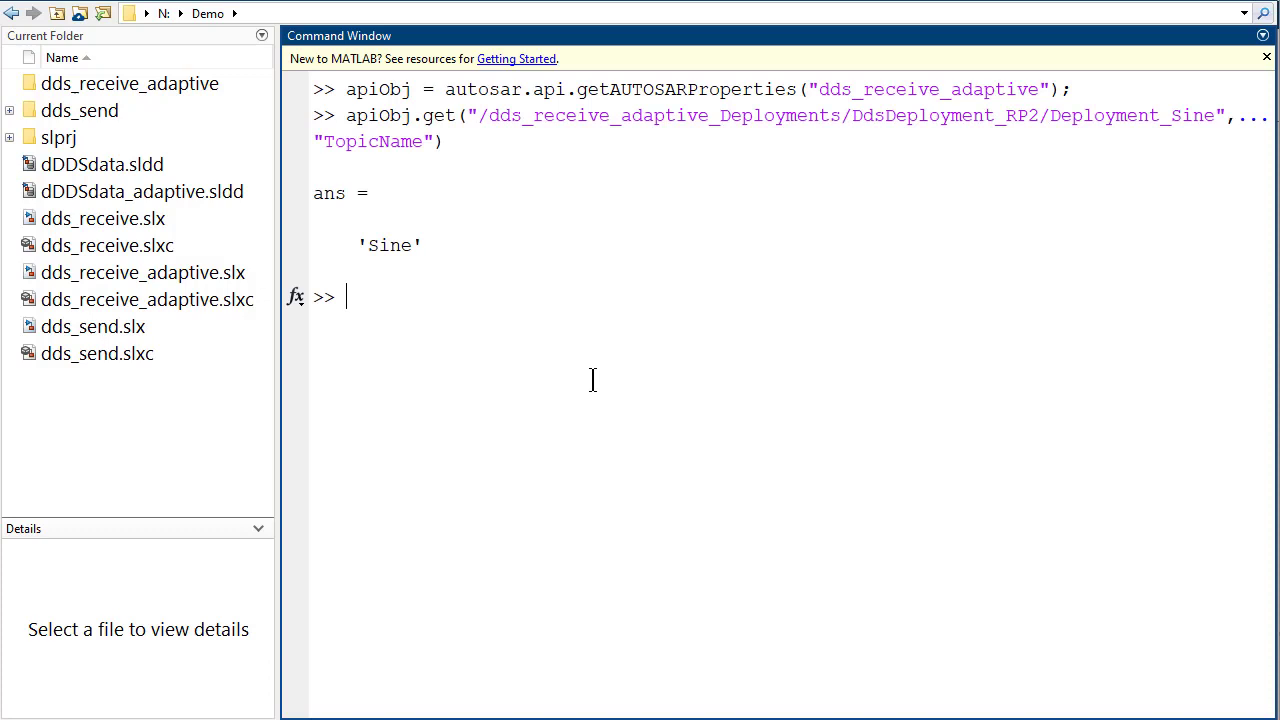
pyautogui.write('apiObj.get("/dds_receive_adaptive_ServiceInstances/DdsSI_RP2","DomainId")')
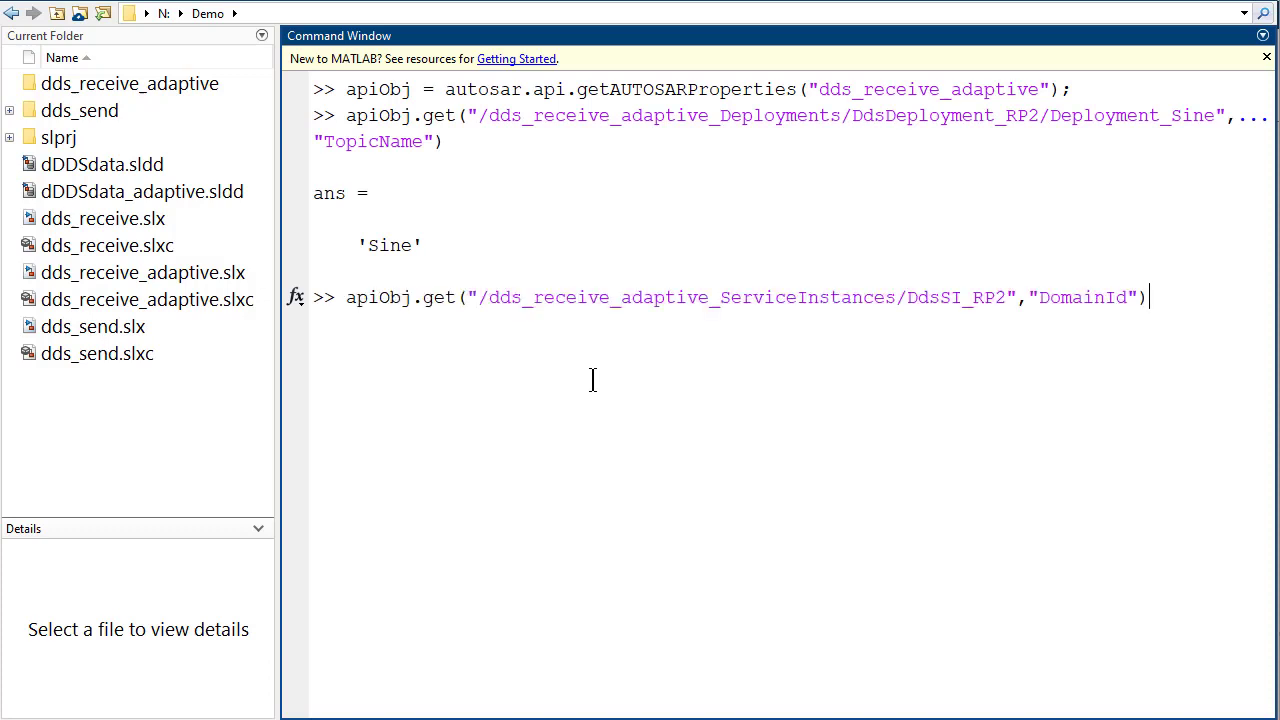
pyautogui.press('Return')
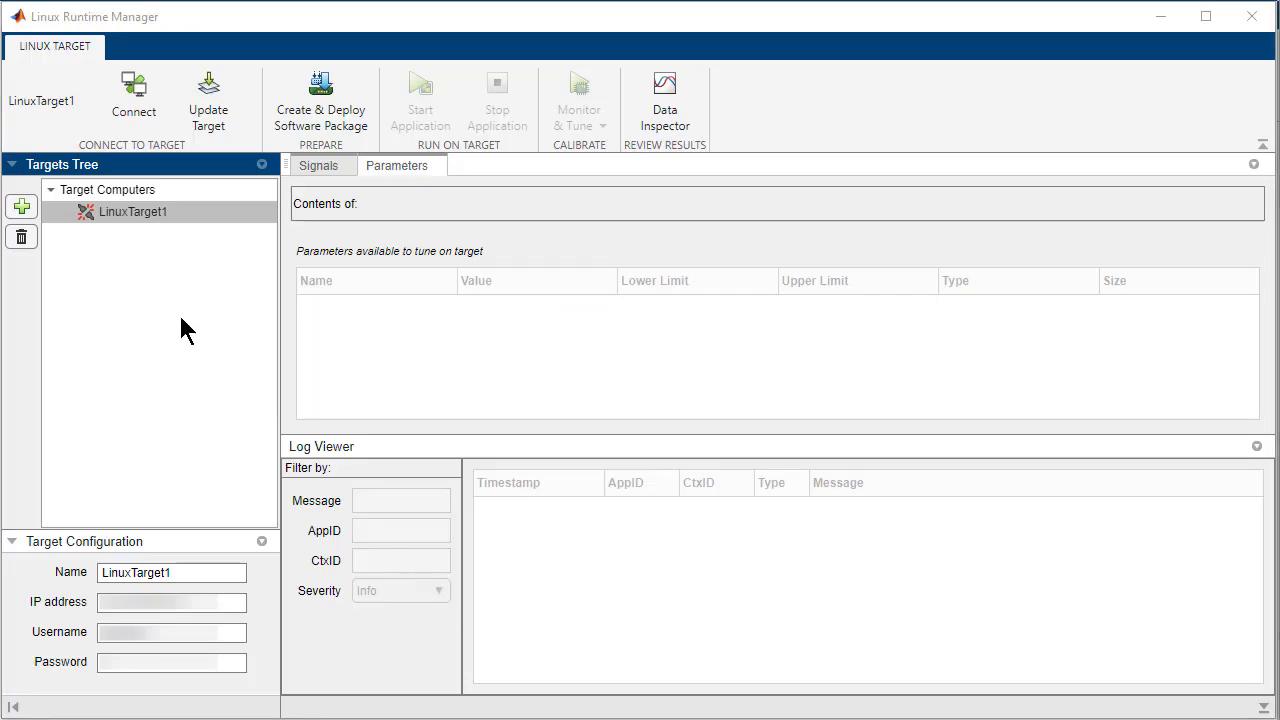
# Enter LinuxTarget1's IP address and password, then connect to the target.
pyautogui.click(104, 595)
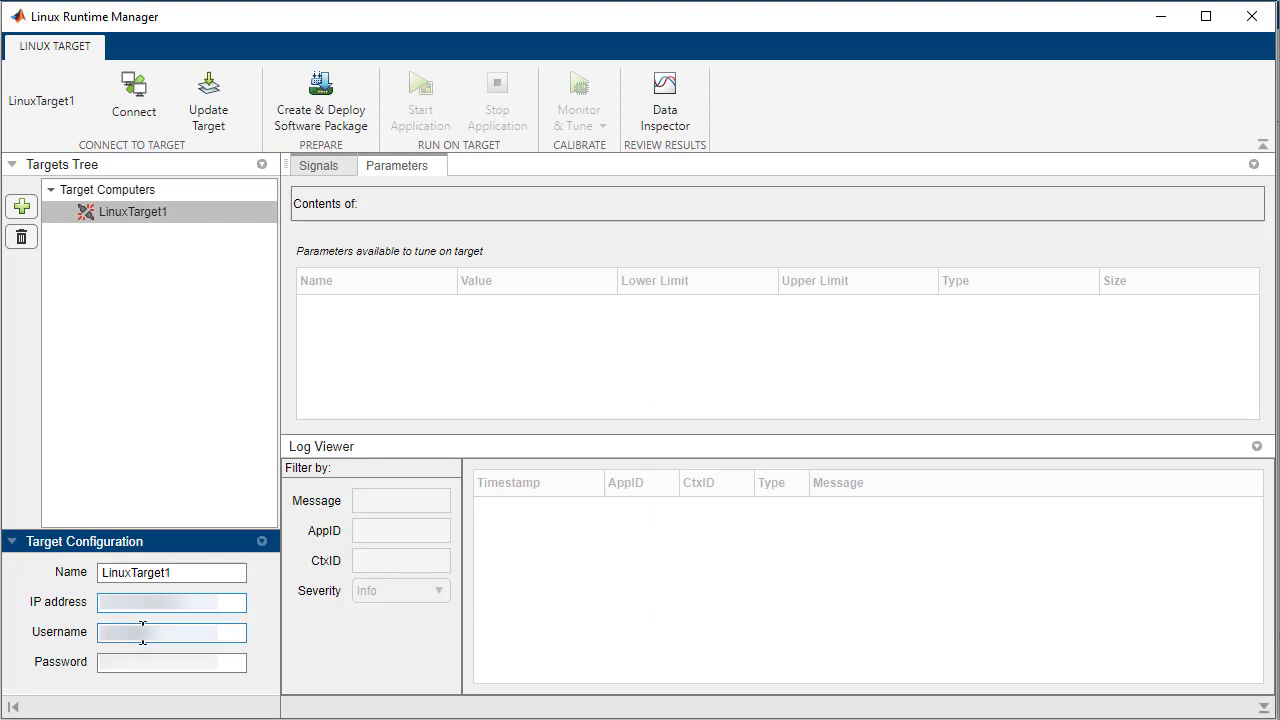
pyautogui.click(138, 662)
pyautogui.click(136, 98)
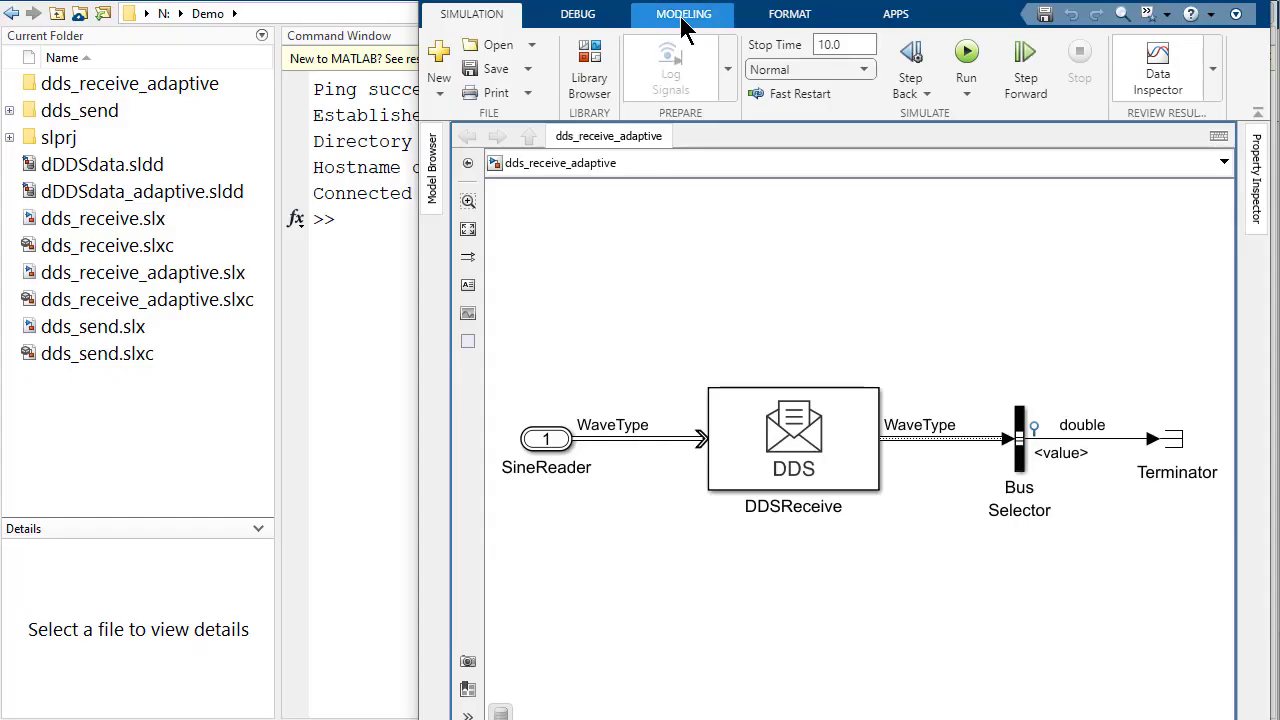
# Set the dds_receive_adaptive toolchain to AUTOSAR Adaptive Linux Executable in Configuration Parameters.
pyautogui.click(684, 16)
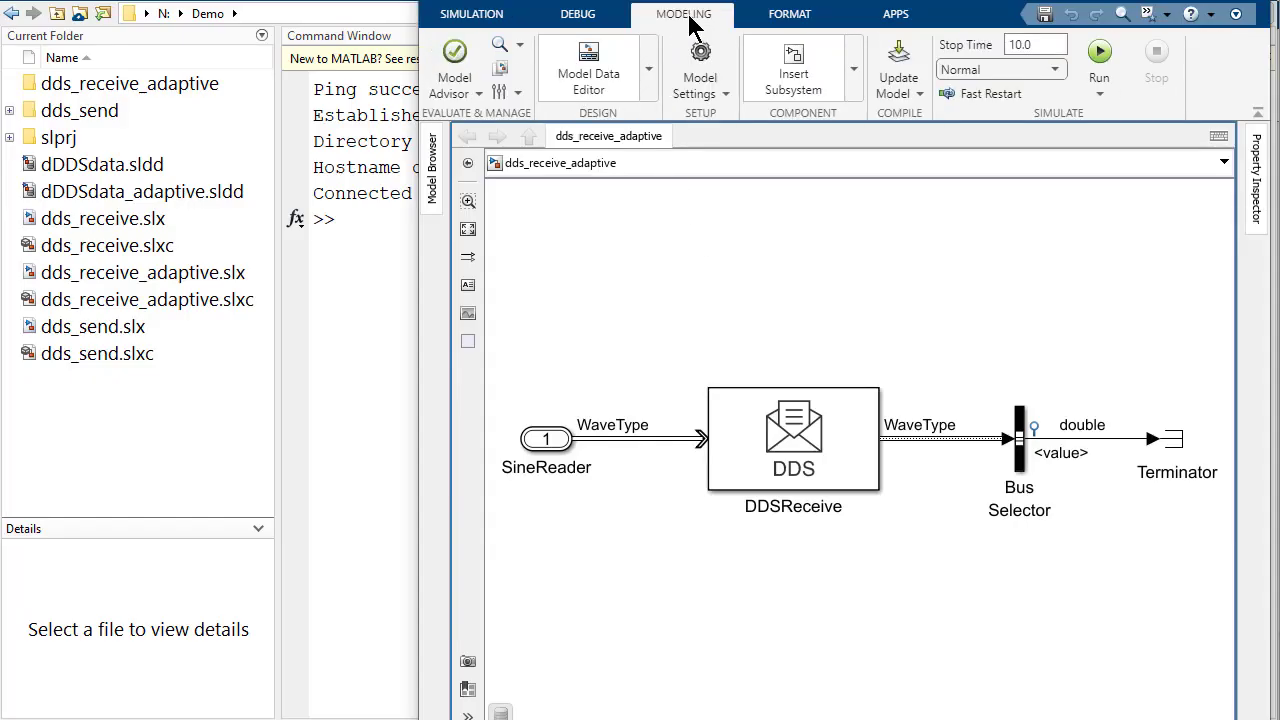
pyautogui.click(704, 52)
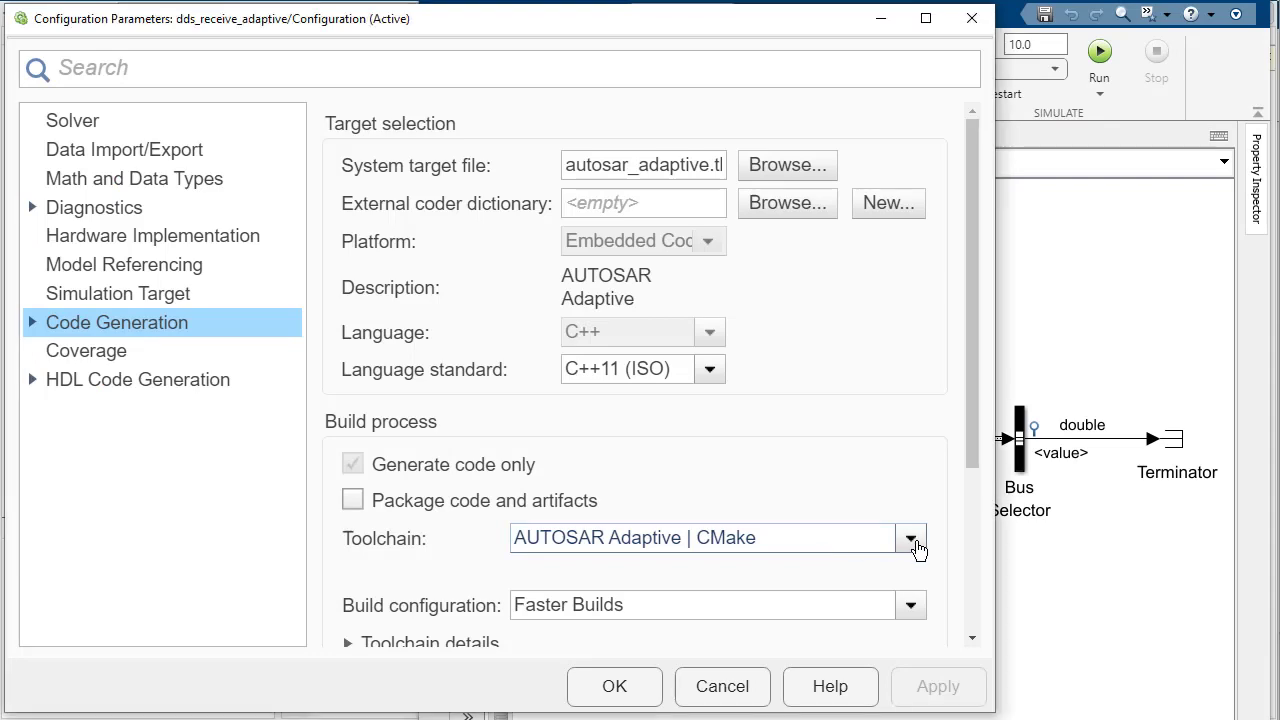
pyautogui.click(912, 540)
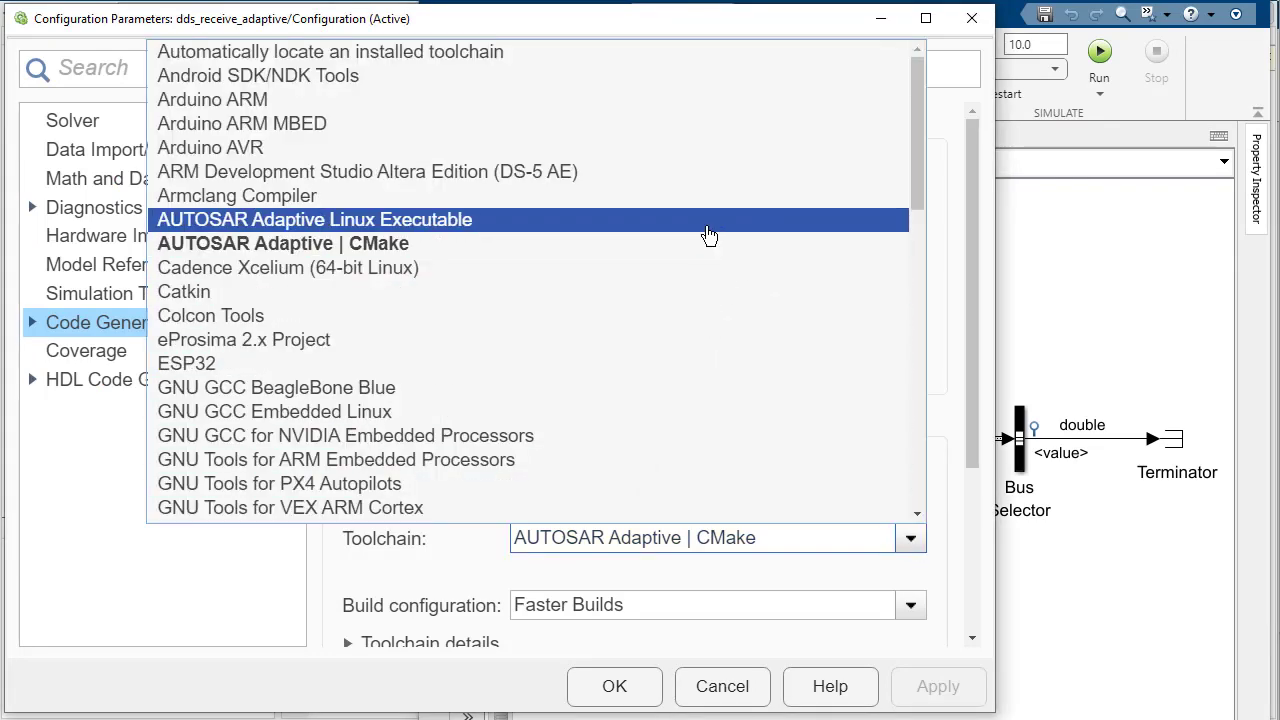
pyautogui.click(709, 221)
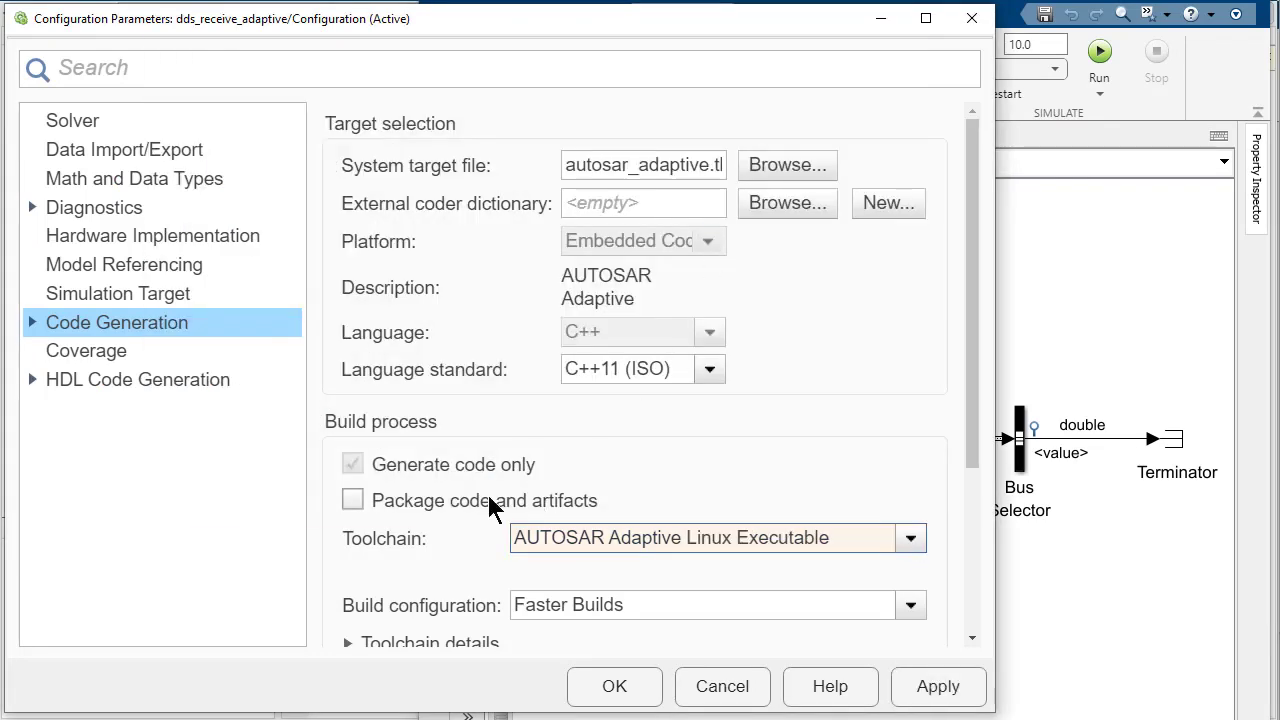
# Set the AUTOSAR XCP transport layer to XCP On TCP/IP with the target's IP address, and save.
pyautogui.click(32, 322)
pyautogui.click(190, 575)
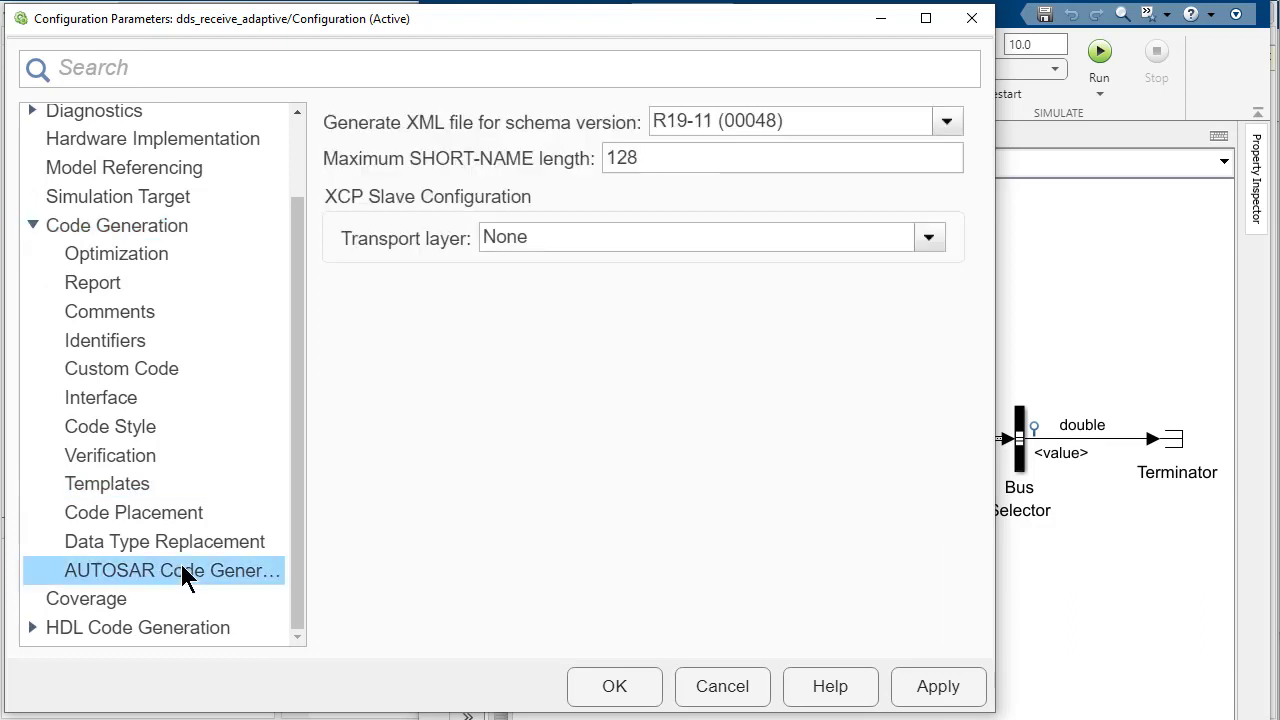
pyautogui.click(929, 238)
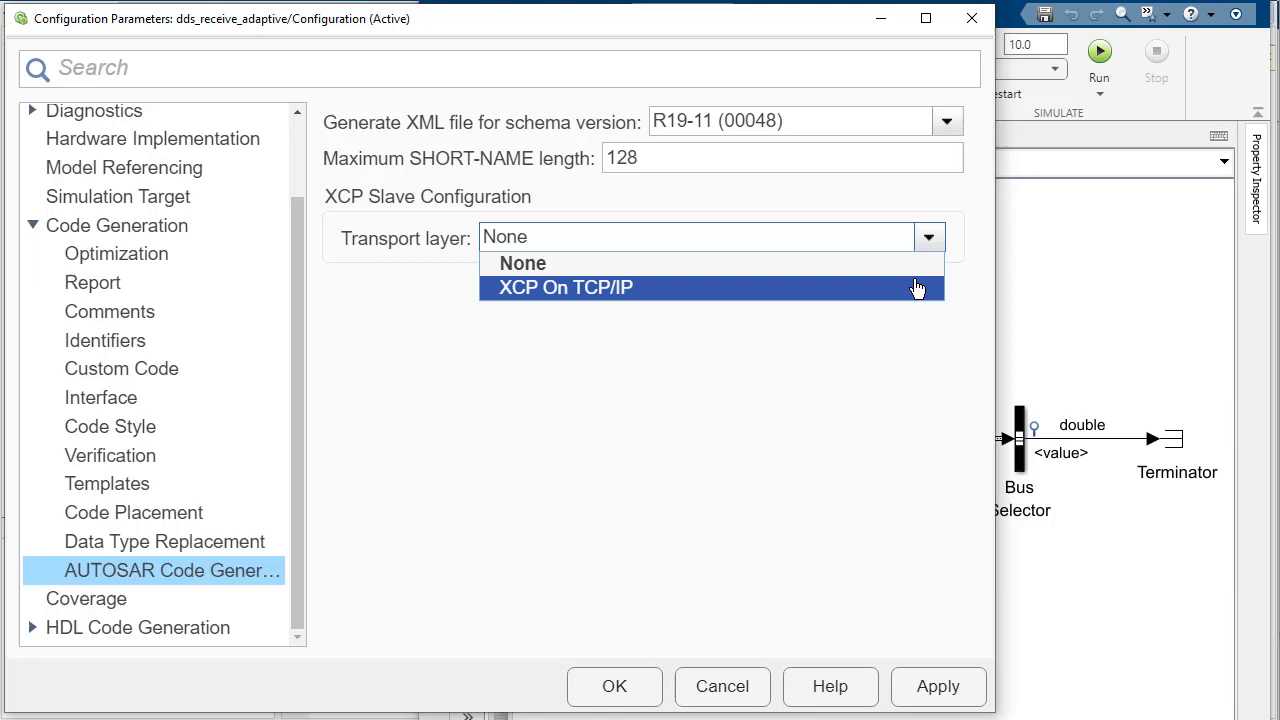
pyautogui.click(915, 288)
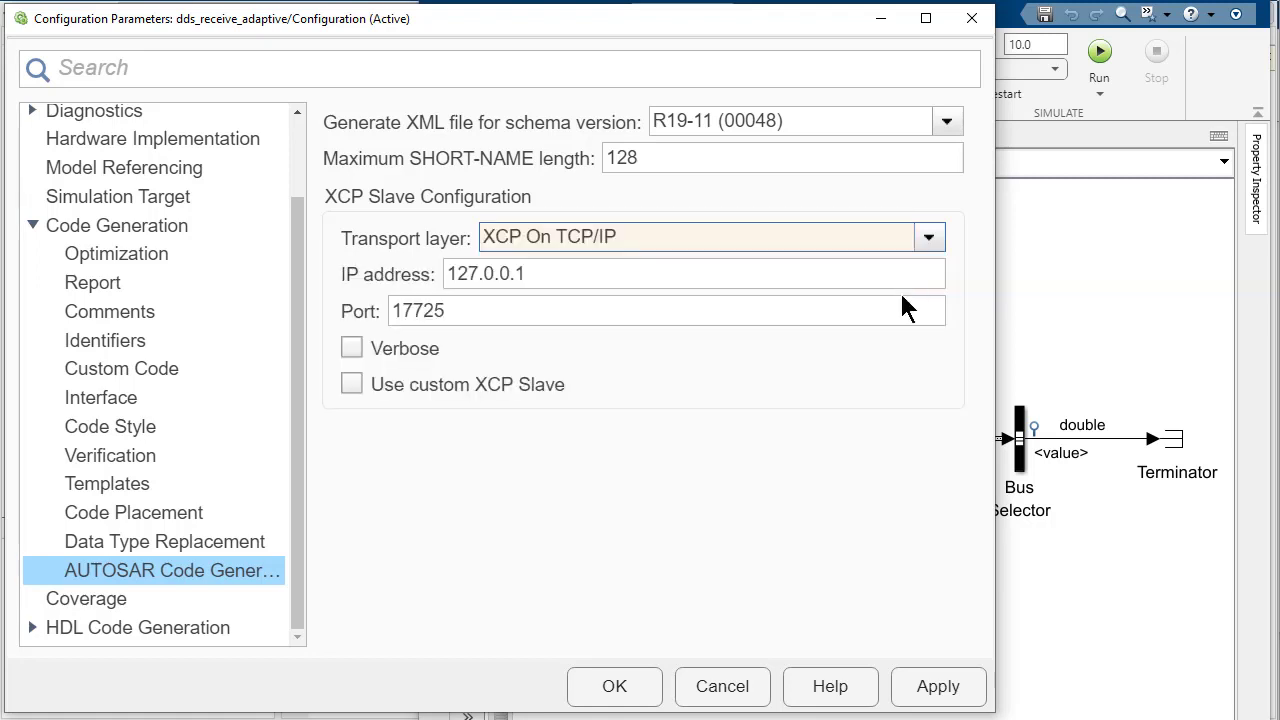
pyautogui.click(640, 273)
pyautogui.write('1')
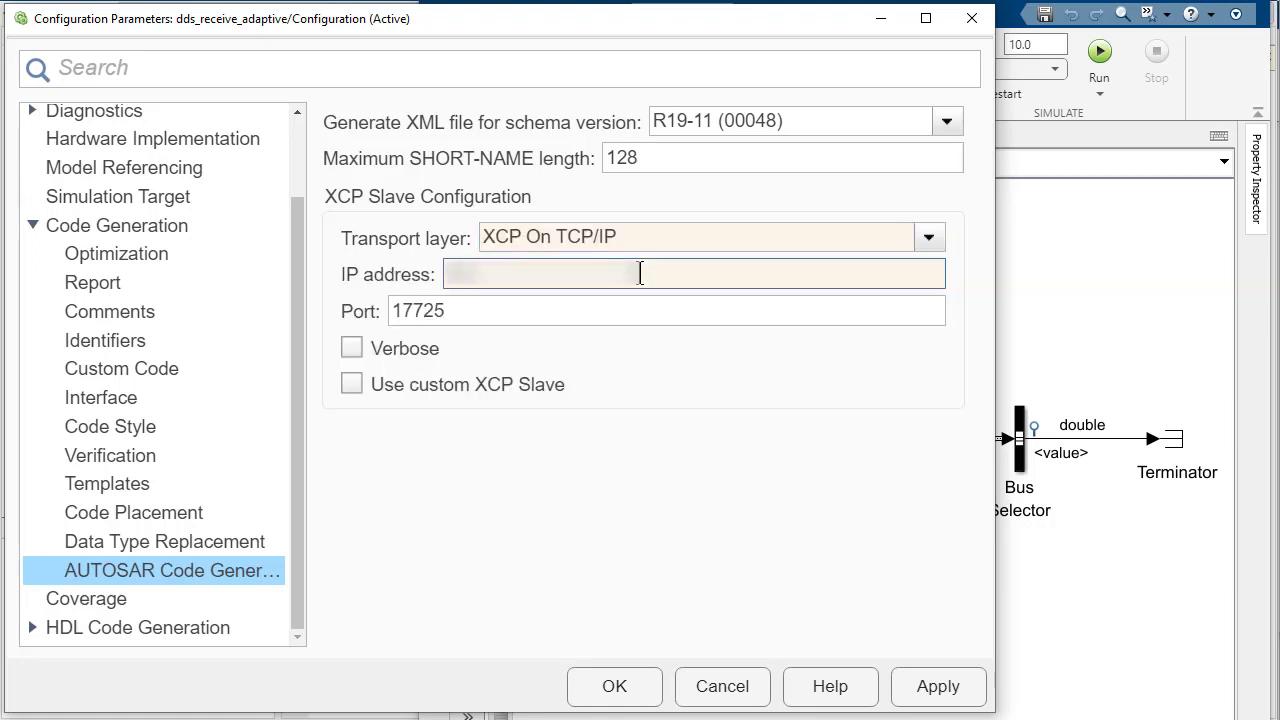
pyautogui.write('68.')
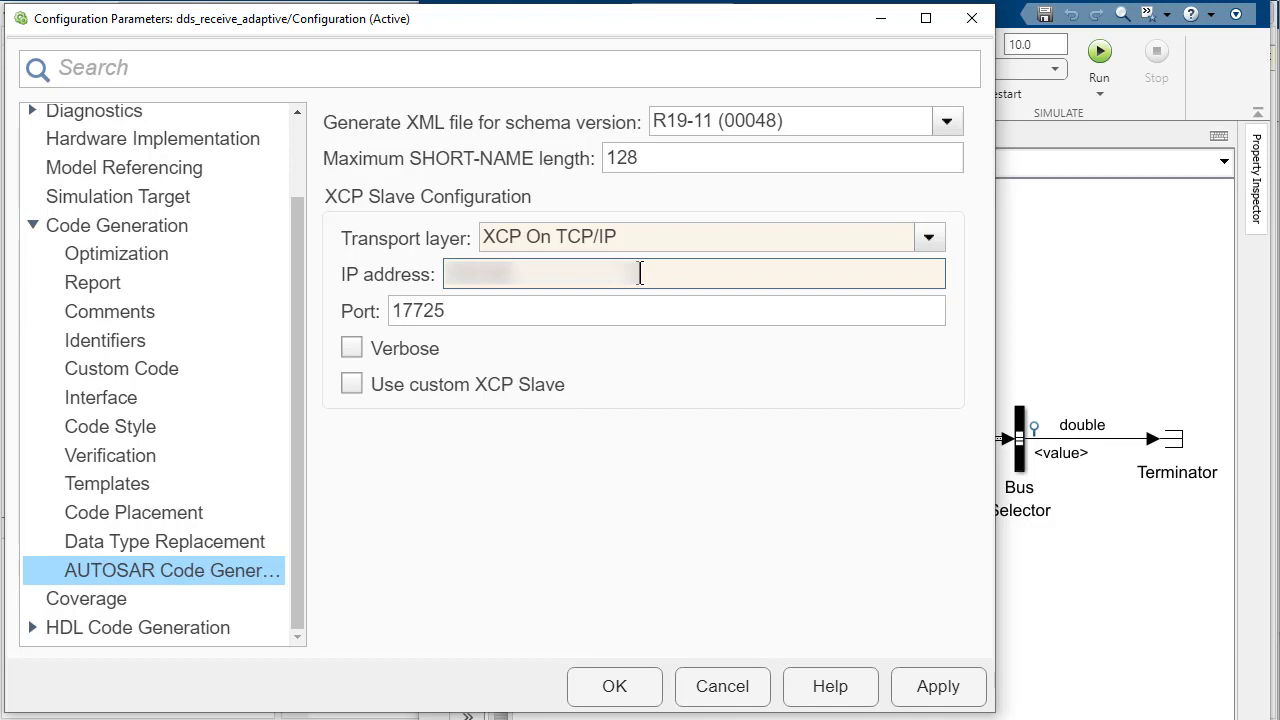
pyautogui.click(925, 686)
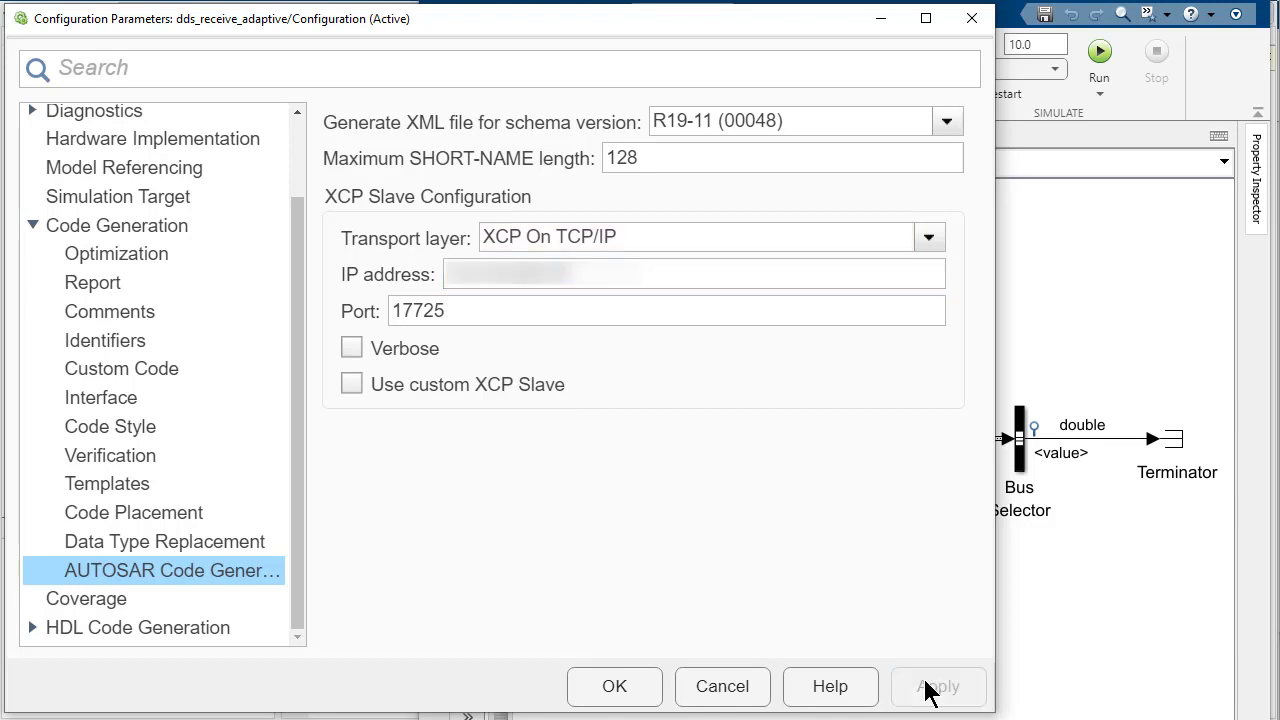
pyautogui.click(622, 688)
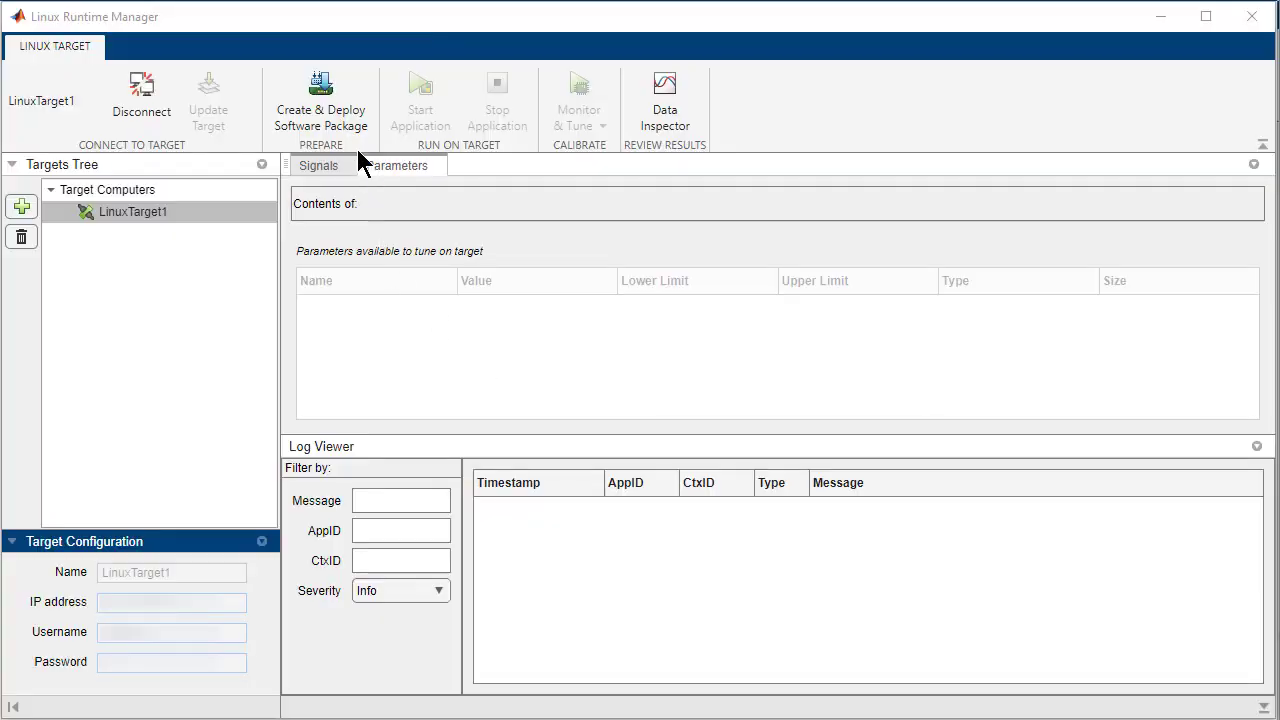
# Build and deploy dds_receive_adaptive.slx to LinuxTarget1 and show its DDSReceive.value signal.
pyautogui.click(339, 110)
pyautogui.click(301, 228)
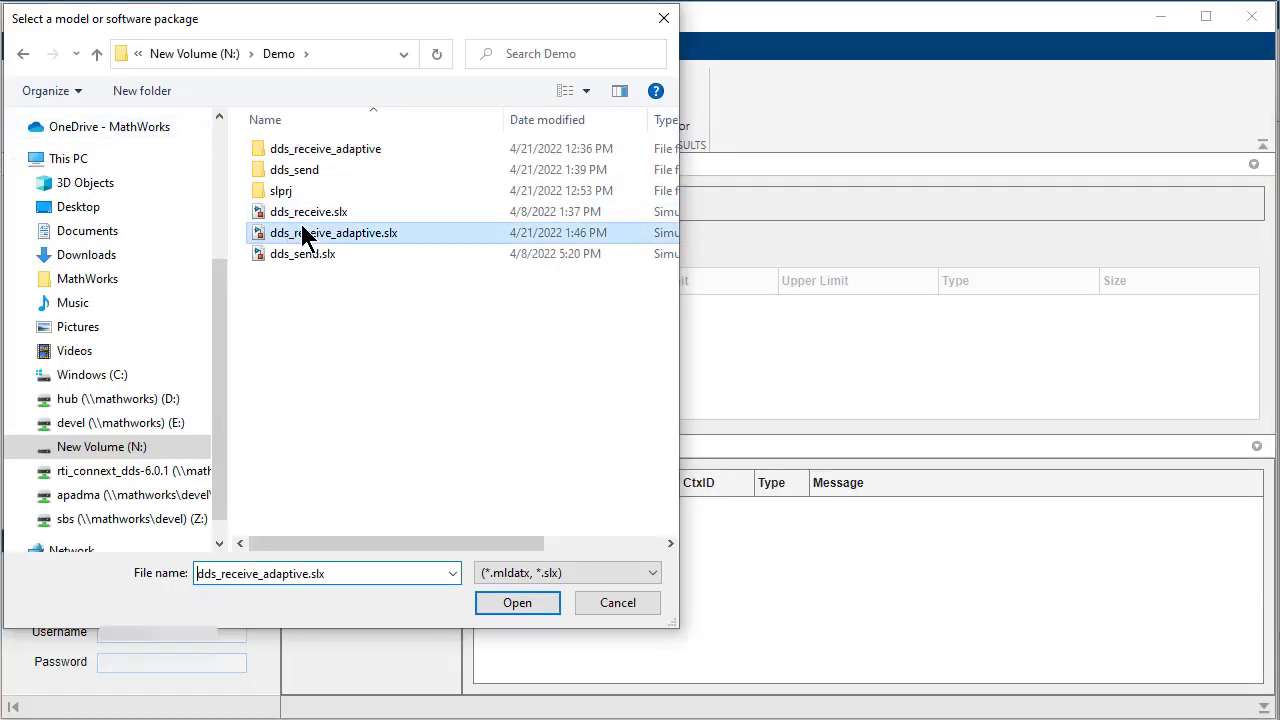
pyautogui.click(519, 603)
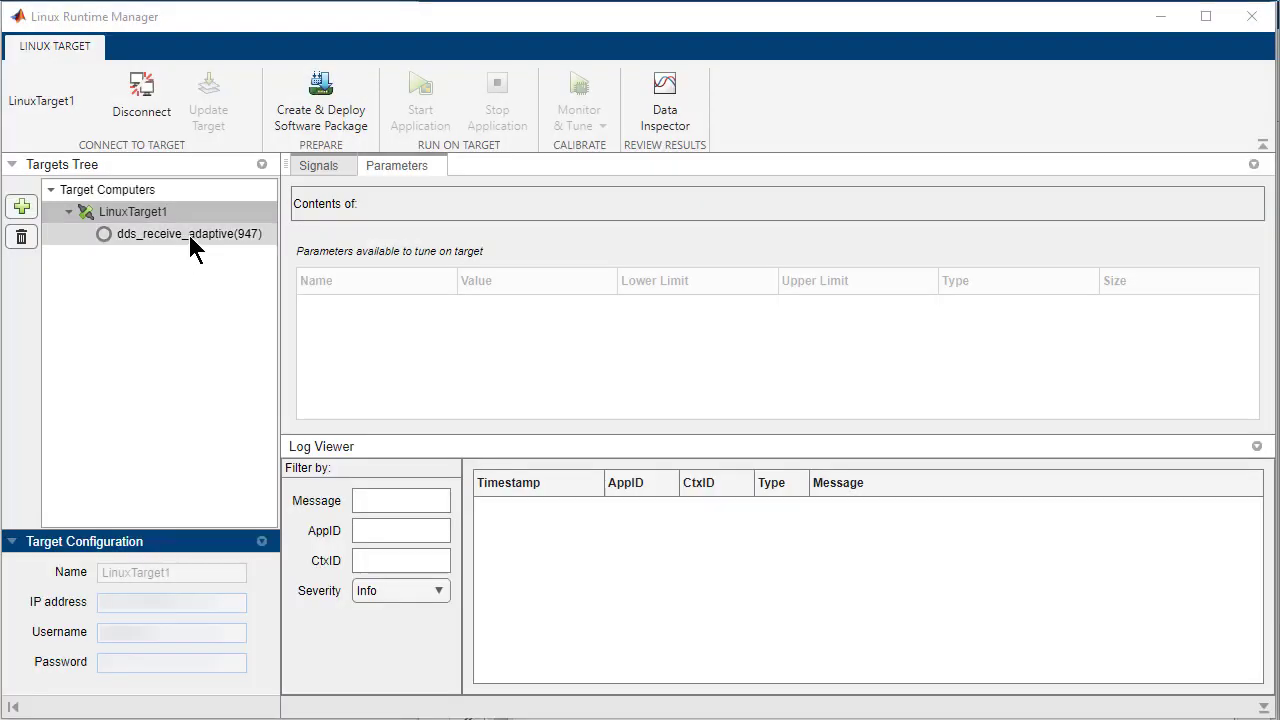
pyautogui.click(189, 237)
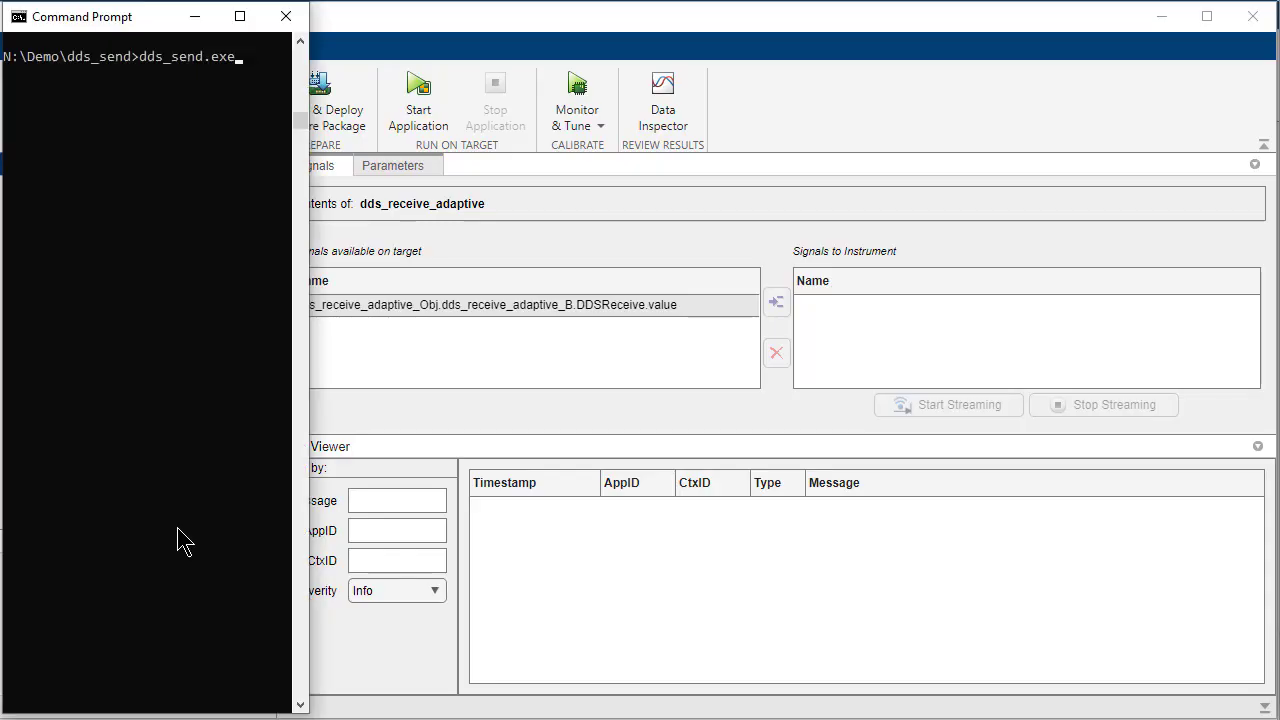
# Run dds_send.exe, instrument DDSReceive.value, and start Monitor & Tune on the deployed receiver.
pyautogui.press('Return')
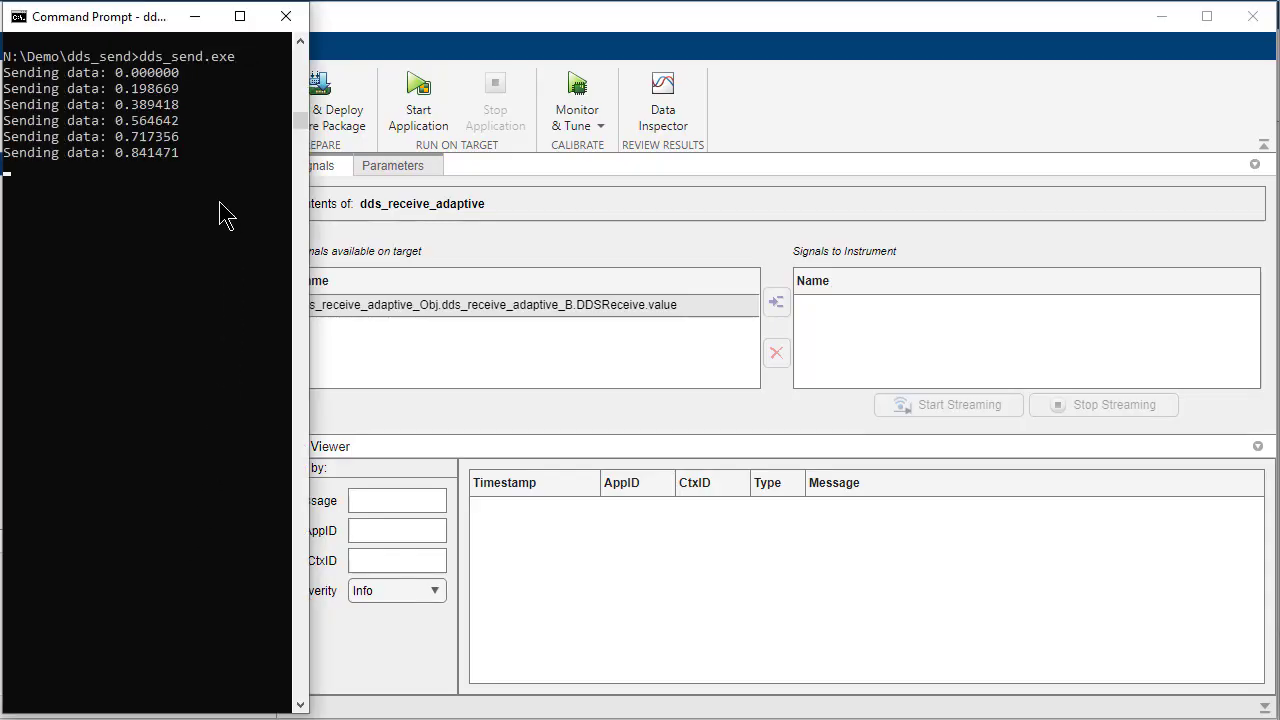
pyautogui.click(415, 418)
pyautogui.click(607, 304)
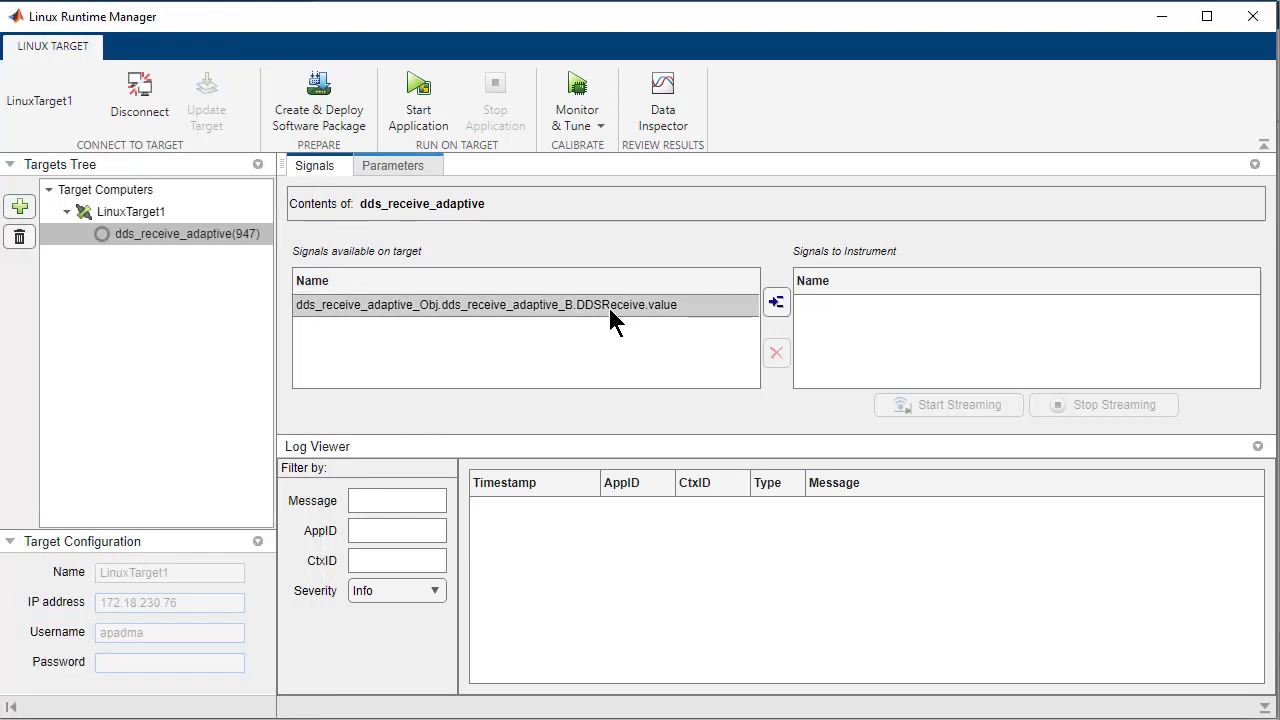
pyautogui.click(776, 303)
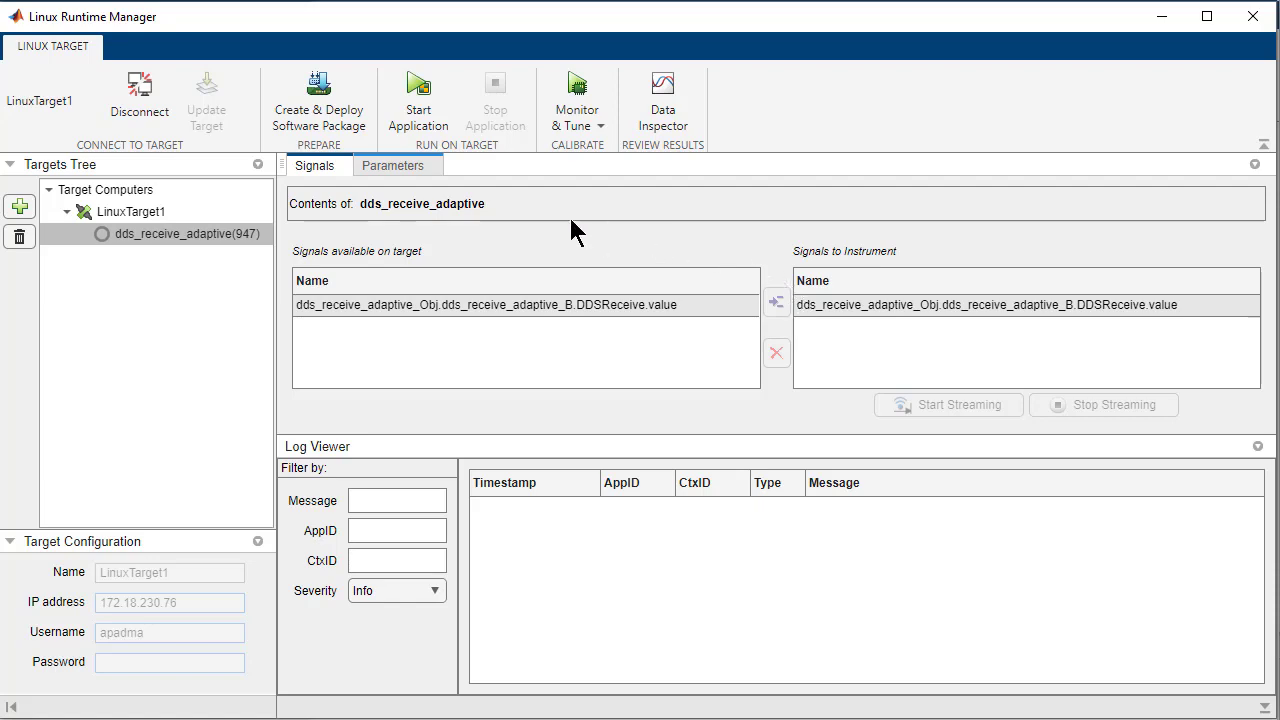
pyautogui.click(575, 84)
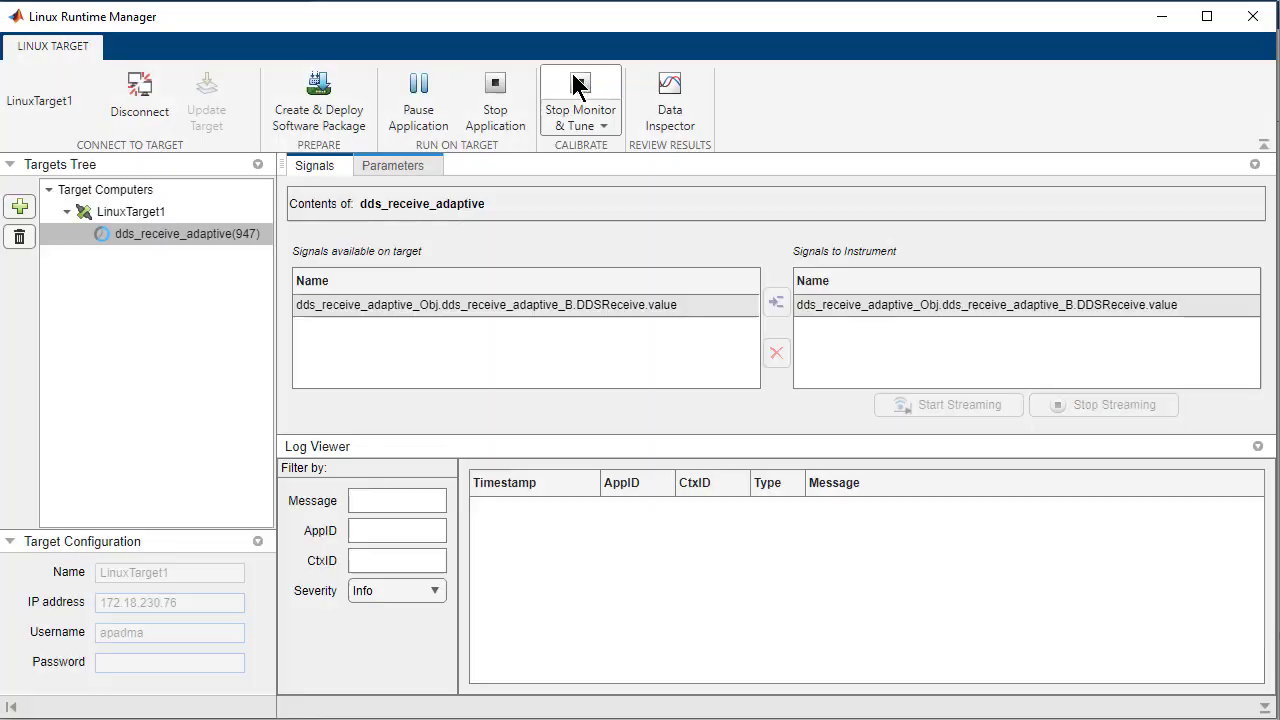
# View the streamed DDSReceive.value sine in Data Inspector, then stop the deployed application.
pyautogui.click(676, 124)
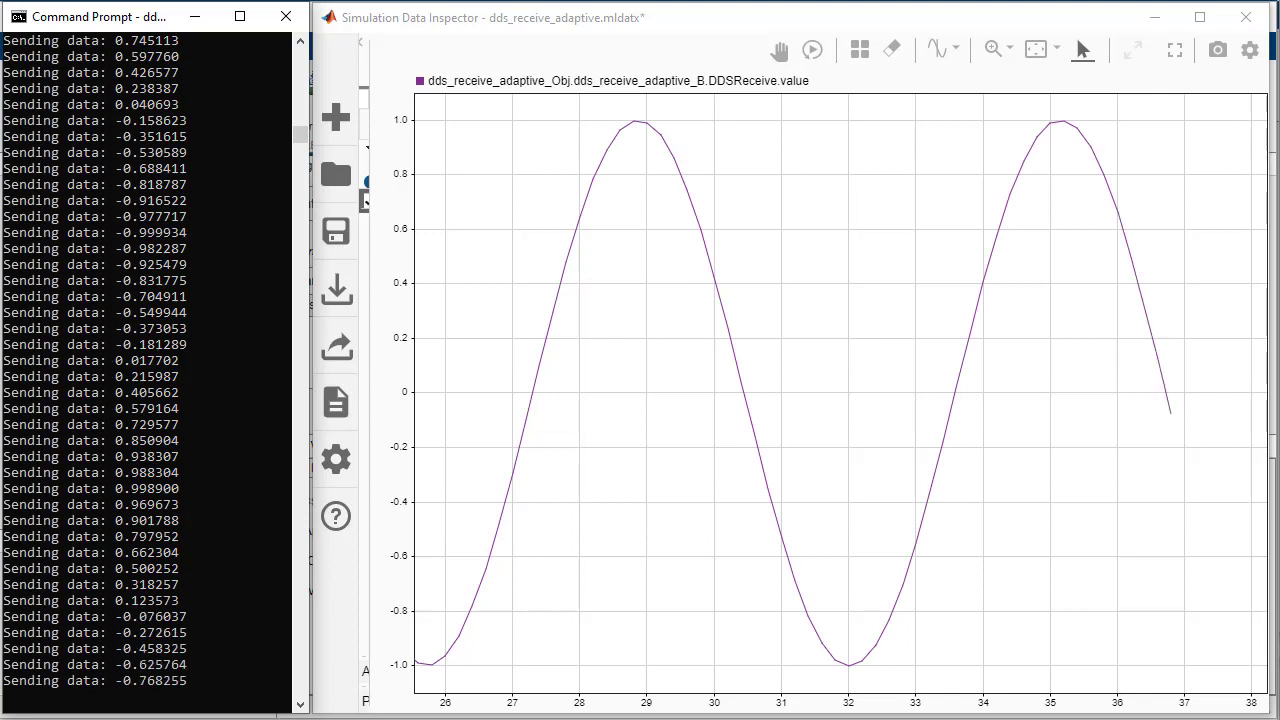
pyautogui.click(251, 523)
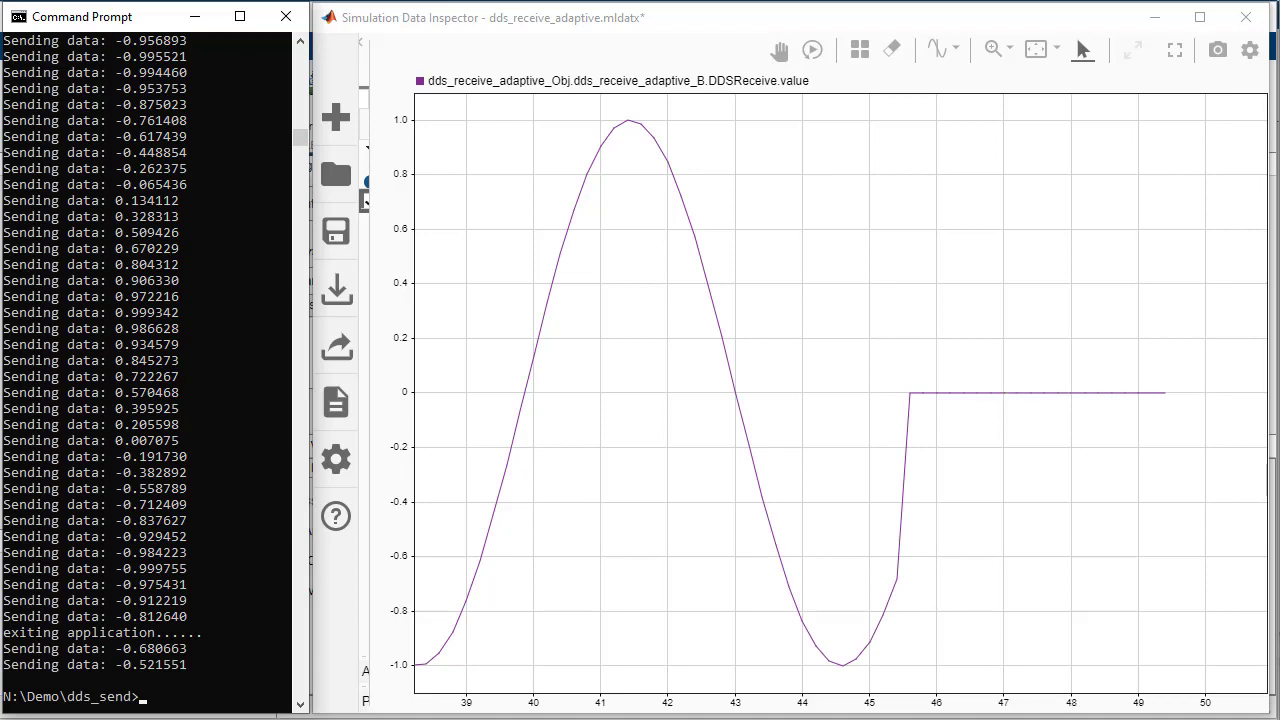
pyautogui.click(1154, 17)
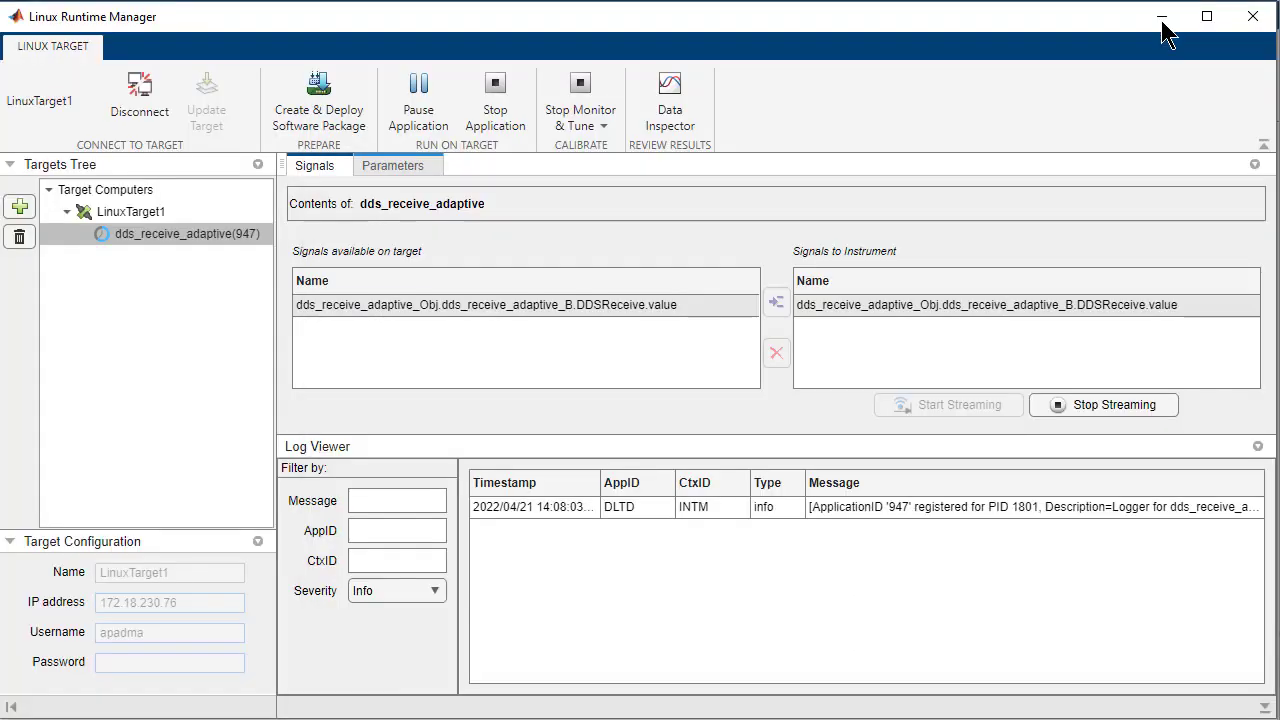
pyautogui.click(496, 117)
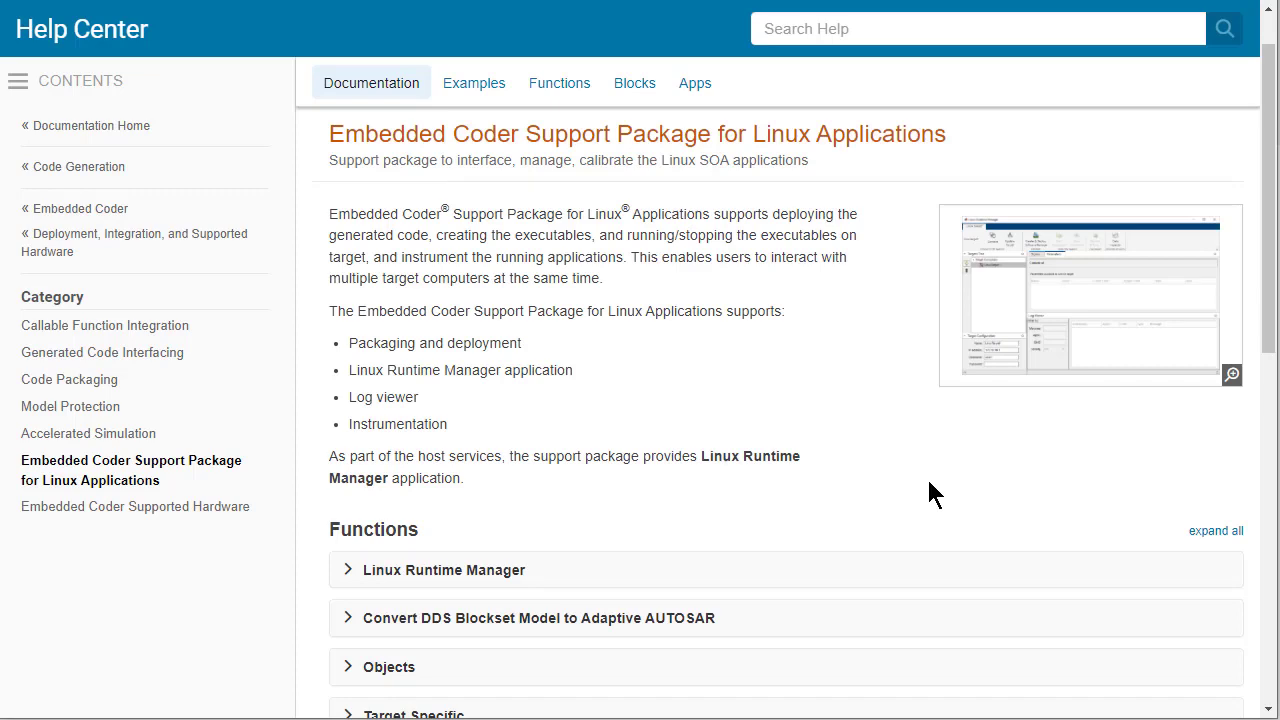
# Scroll through the Functions and Topics listed on the Embedded Coder Support Package for Linux Applications page.
pyautogui.scroll(-3, 929, 482)
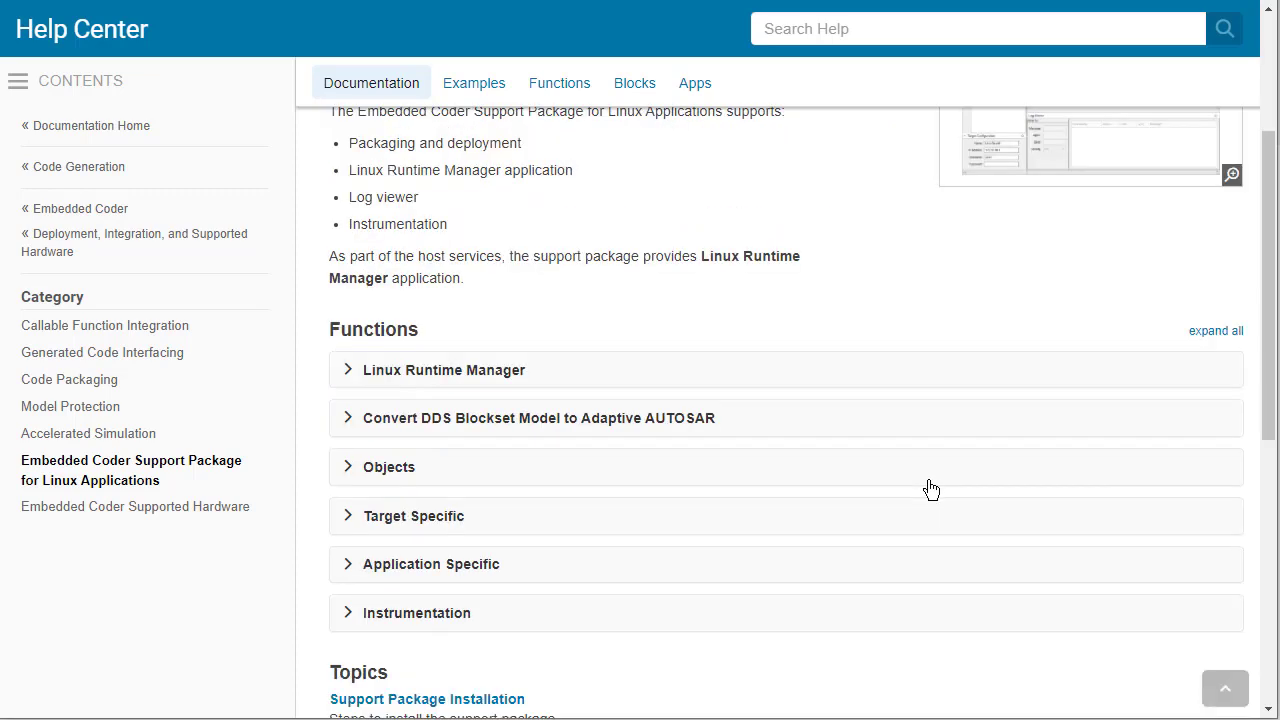
pyautogui.scroll(-5, 930, 488)
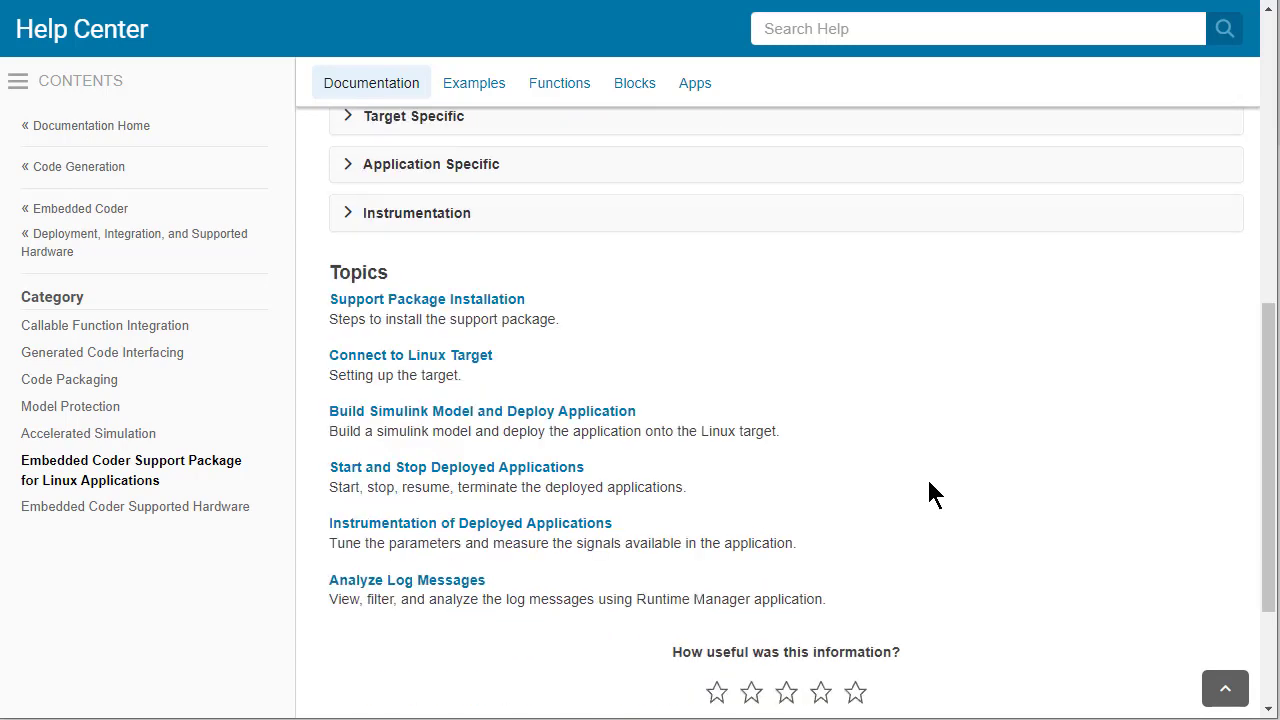